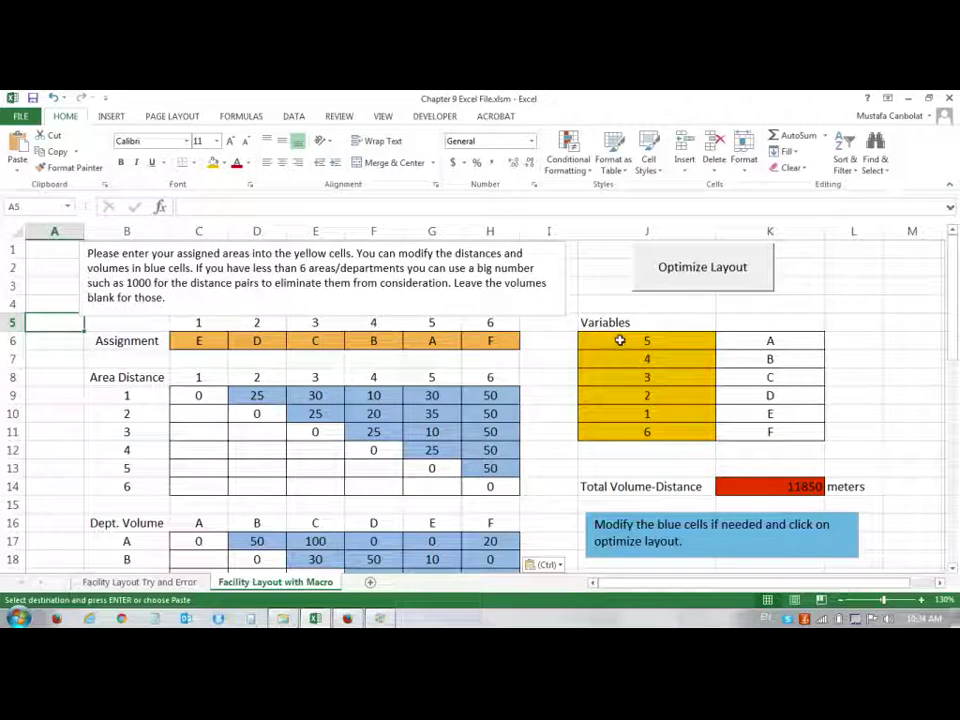
- Enter trial area values 1, 2, 4, 5 into the first cells of J6:J11
{"action": "left_click", "coordinate": [620, 341]}
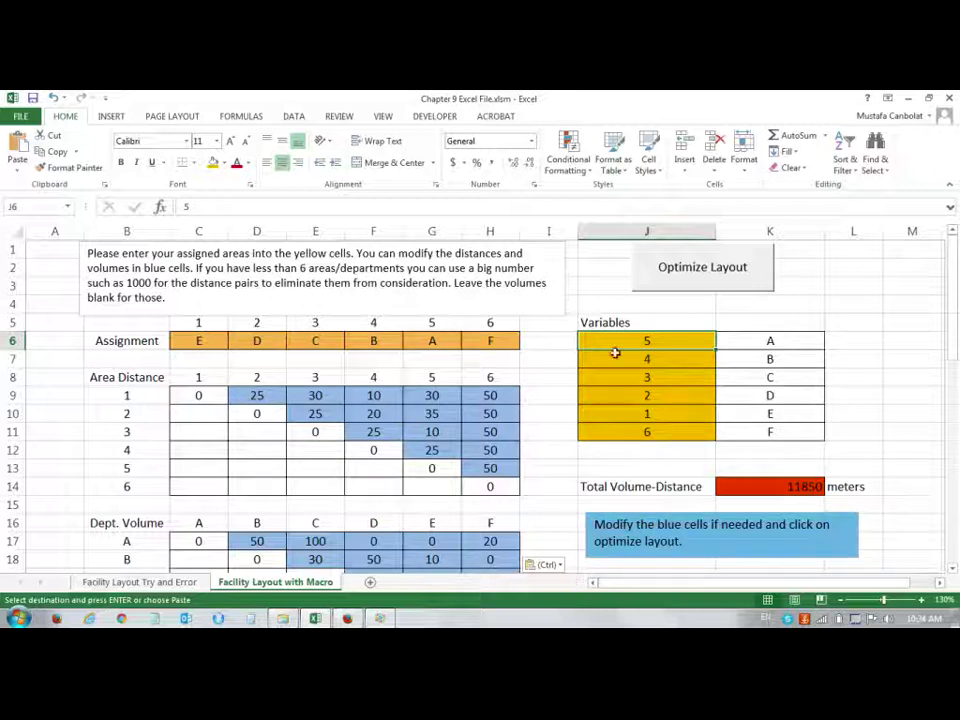
{"action": "left_click_drag", "start_coordinate": [645, 335], "coordinate": [641, 433]}
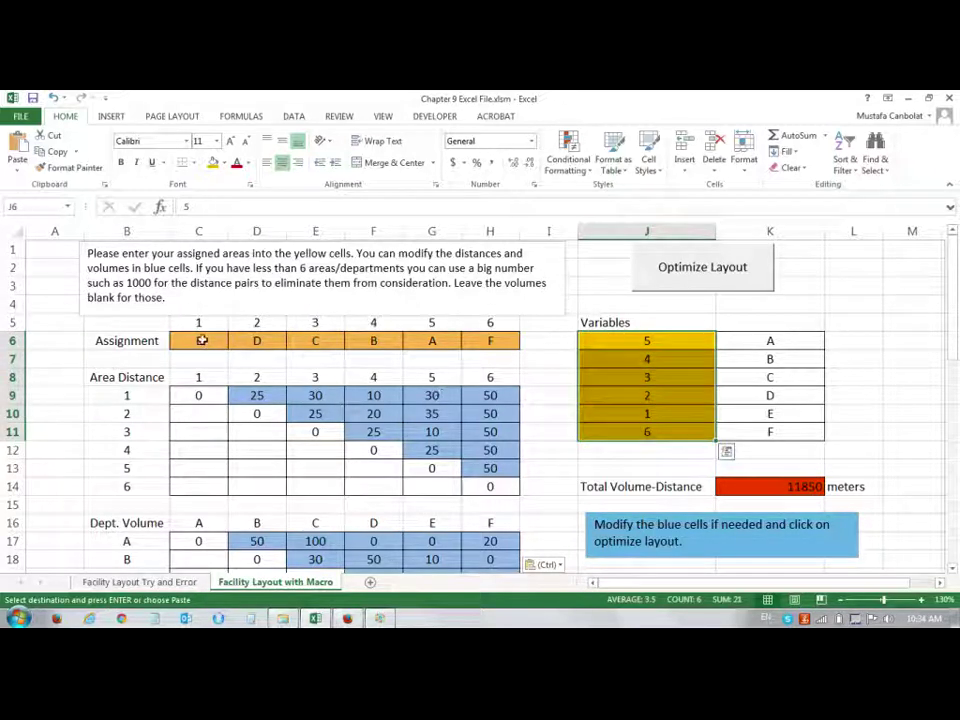
{"action": "left_click", "coordinate": [634, 339]}
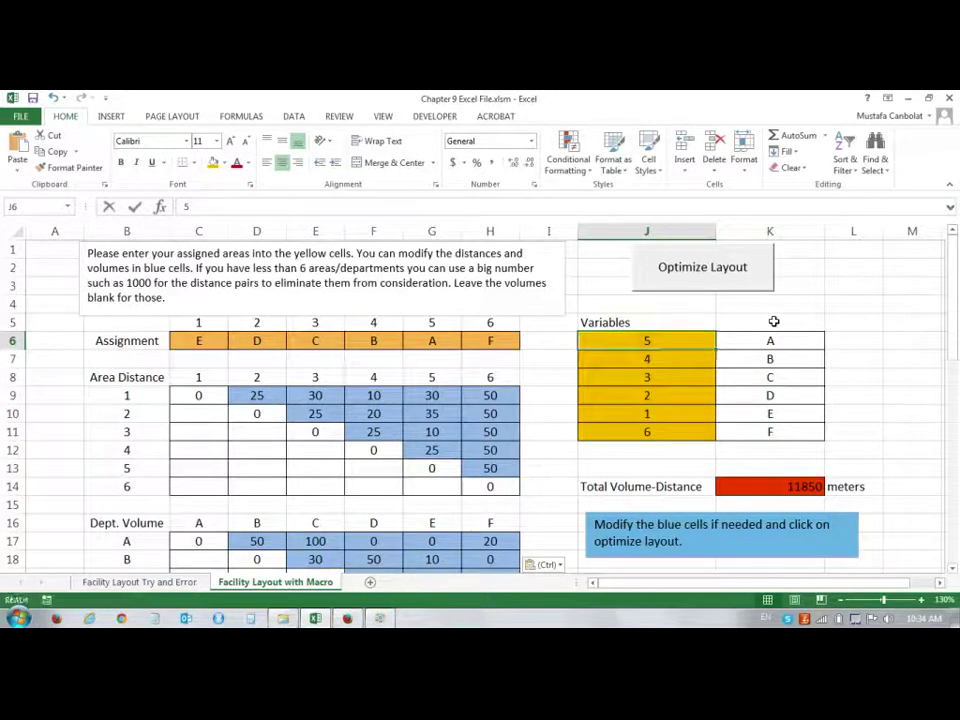
{"action": "type", "text": "1"}
{"action": "key", "text": "Return"}
{"action": "type", "text": "2"}
{"action": "key", "text": "Return"}
{"action": "key", "text": "Return"}
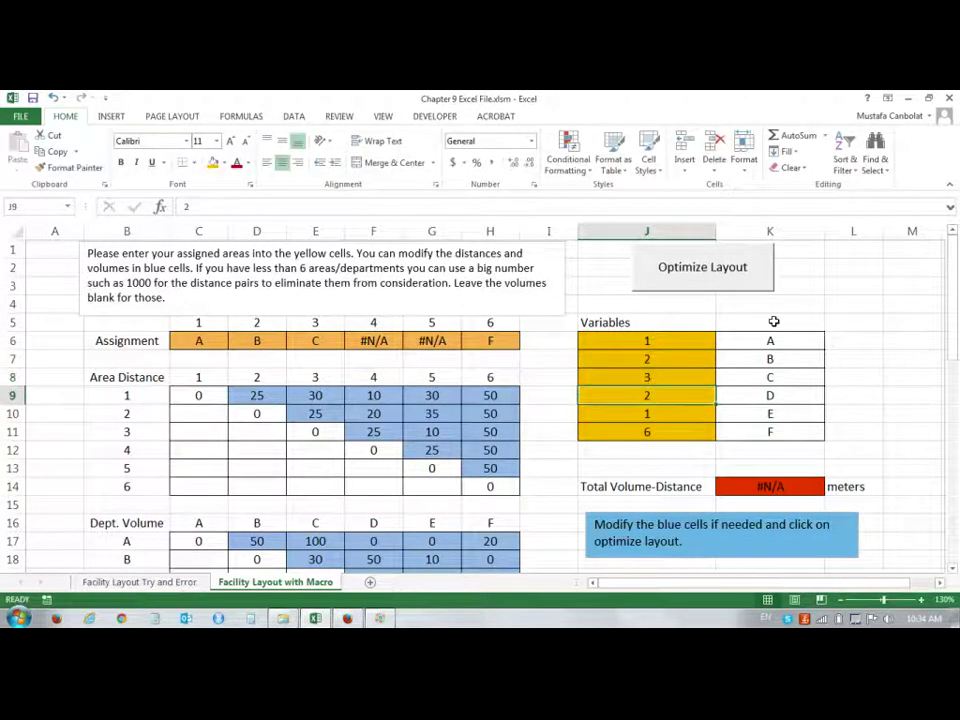
{"action": "type", "text": "4"}
{"action": "key", "text": "Return"}
{"action": "type", "text": "5"}
{"action": "key", "text": "Return"}
{"action": "key", "text": "Return"}
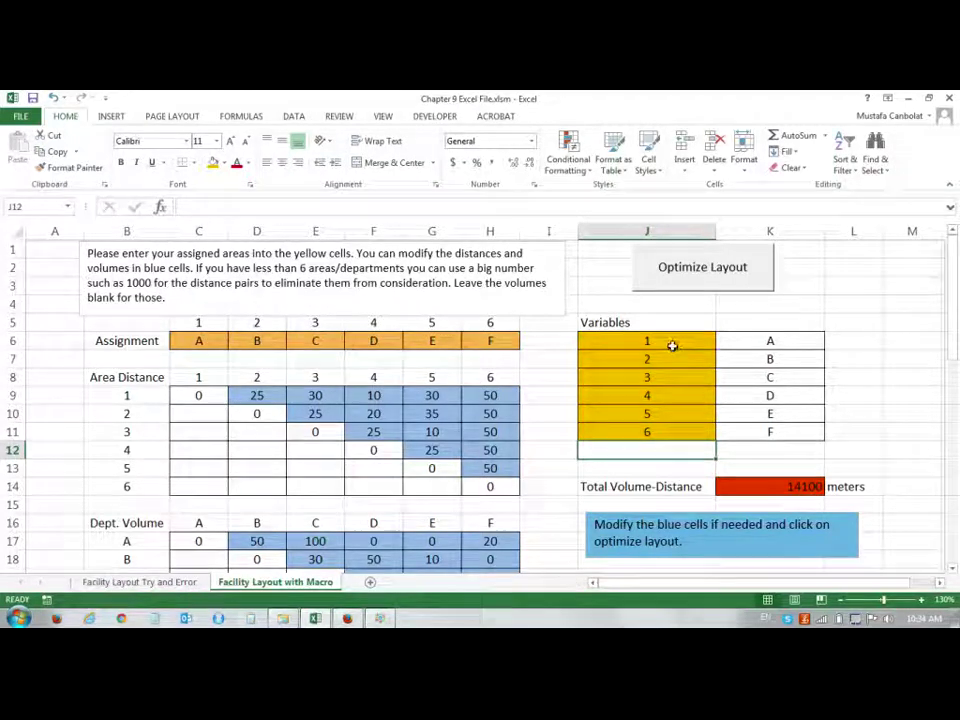
- Re-enter the areas as 3,2,1,6,5,4, giving assignment C-B-A-F-E-D at 12850 meters
{"action": "left_click", "coordinate": [738, 340]}
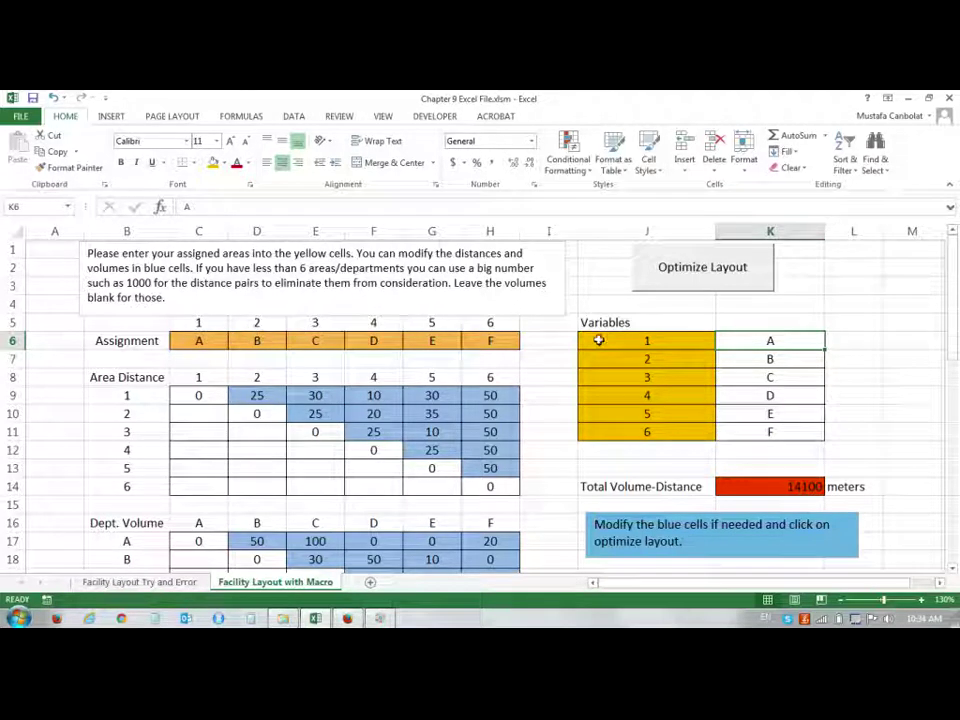
{"action": "left_click", "coordinate": [638, 337]}
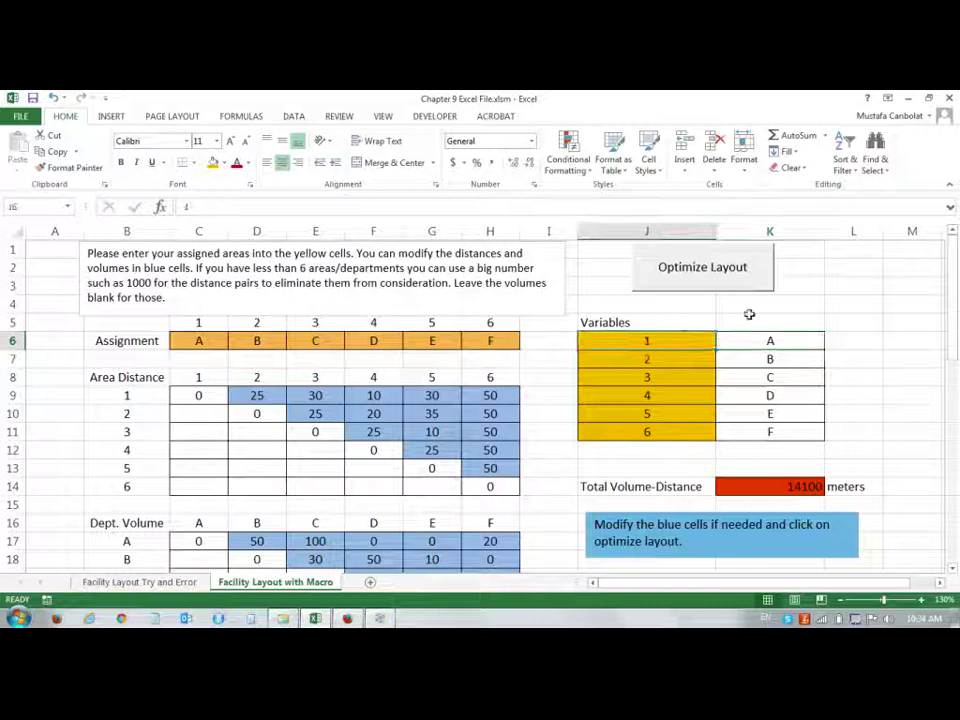
{"action": "type", "text": "3"}
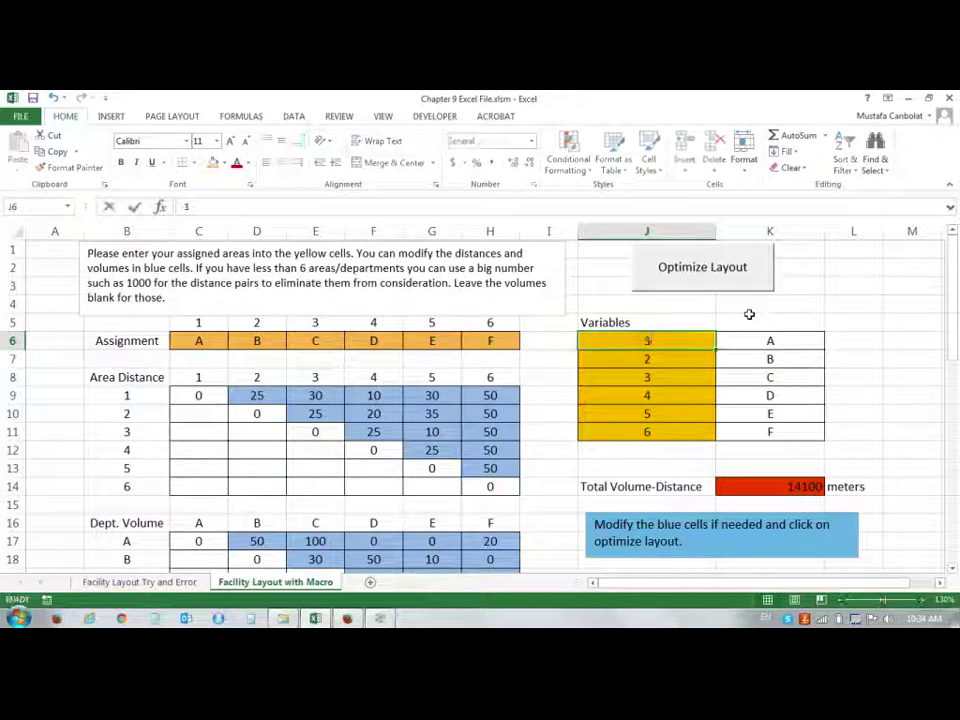
{"action": "key", "text": "Return"}
{"action": "key", "text": "Return"}
{"action": "type", "text": "1"}
{"action": "key", "text": "Return"}
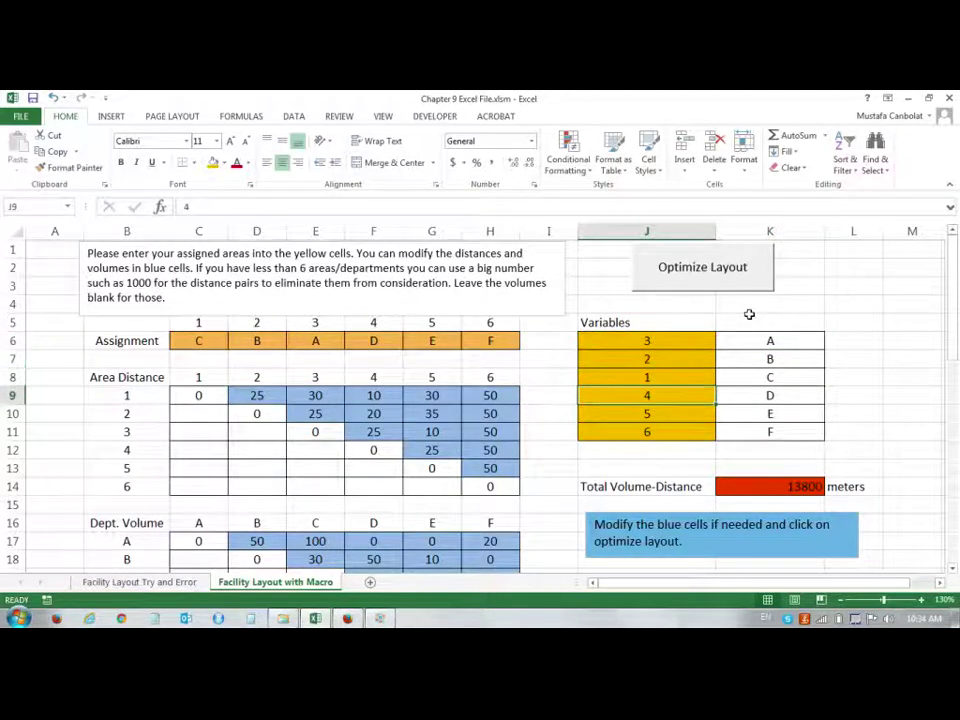
{"action": "type", "text": "6"}
{"action": "key", "text": "Return"}
{"action": "key", "text": "Return"}
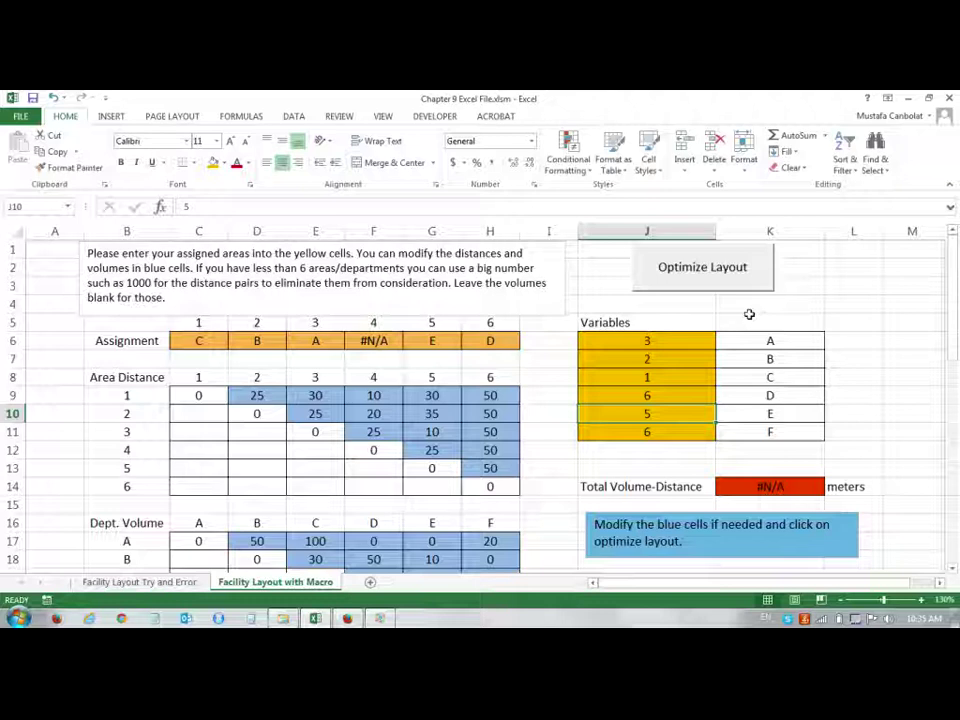
{"action": "type", "text": "4"}
{"action": "key", "text": "Return"}
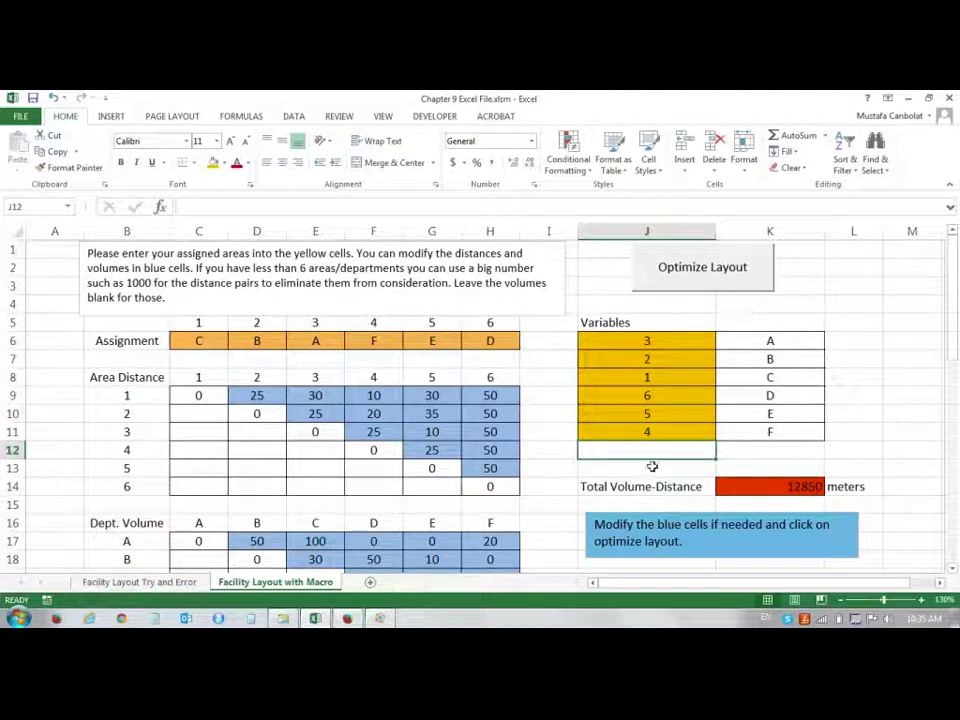
{"action": "left_click", "coordinate": [770, 394]}
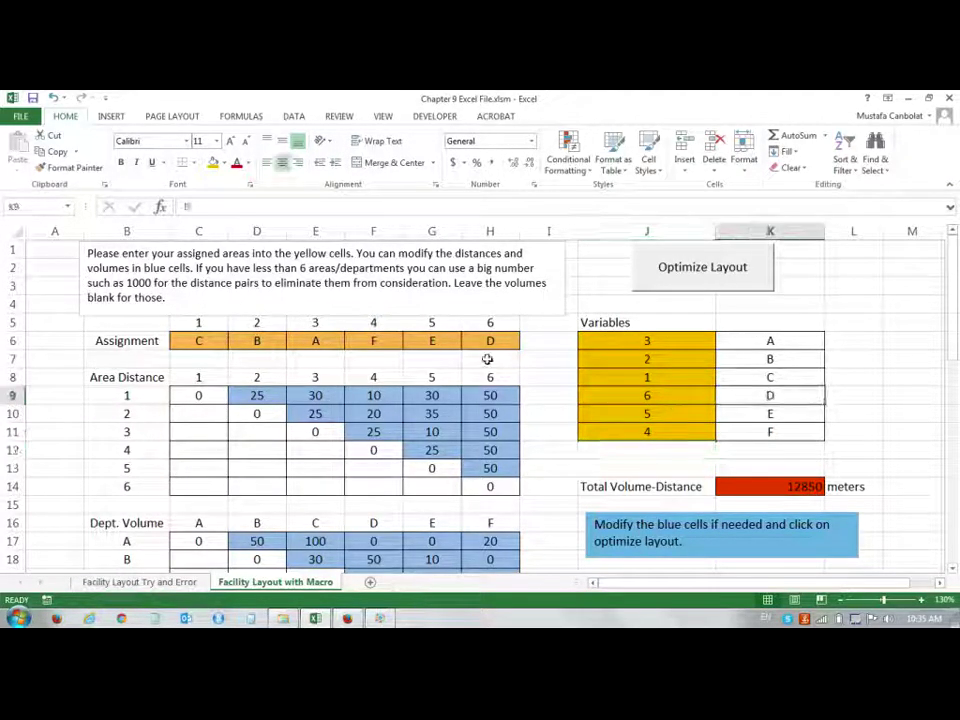
{"action": "left_click", "coordinate": [757, 416]}
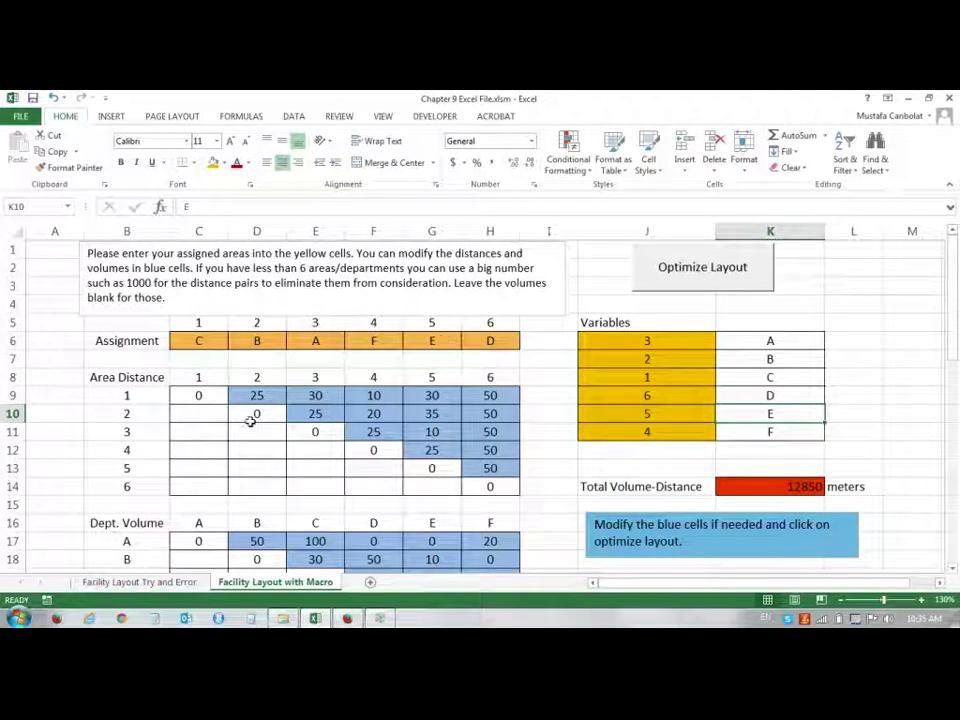
{"action": "scroll", "coordinate": [425, 450], "scroll_direction": "down", "scroll_amount": 2}
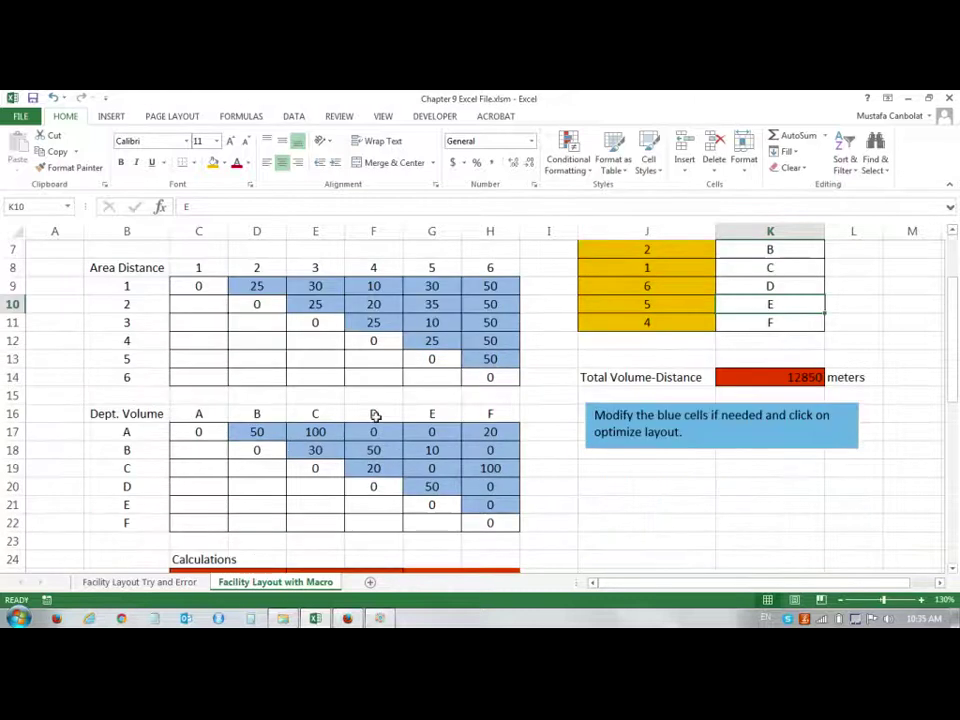
{"action": "scroll", "coordinate": [375, 413], "scroll_direction": "up", "scroll_amount": 2}
{"action": "left_click", "coordinate": [218, 341]}
{"action": "double_click", "coordinate": [218, 341]}
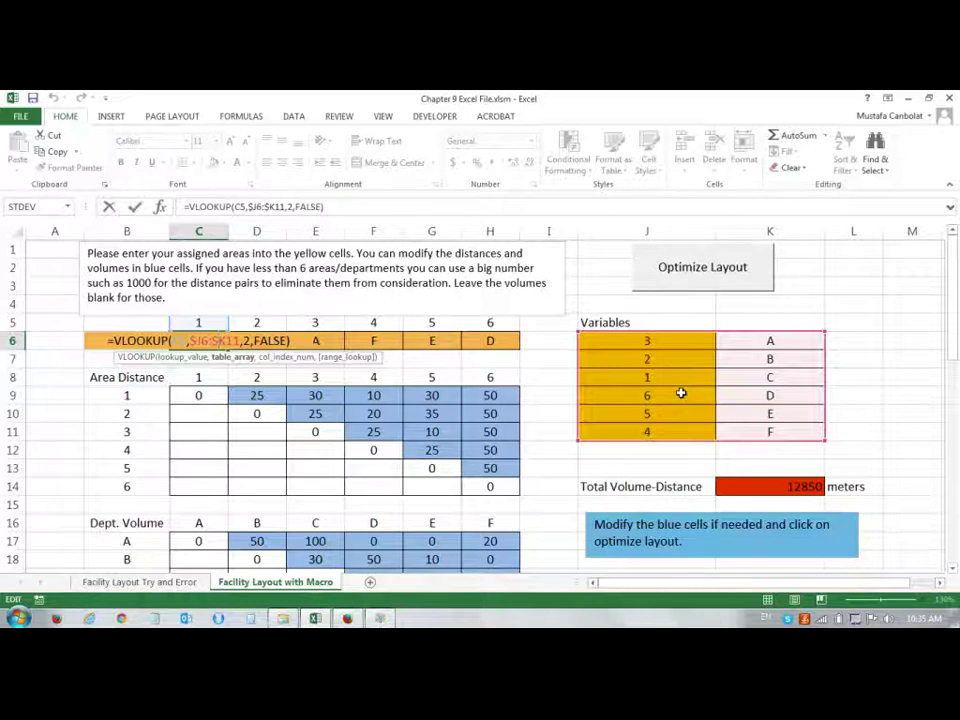
{"action": "key", "text": "alt"}
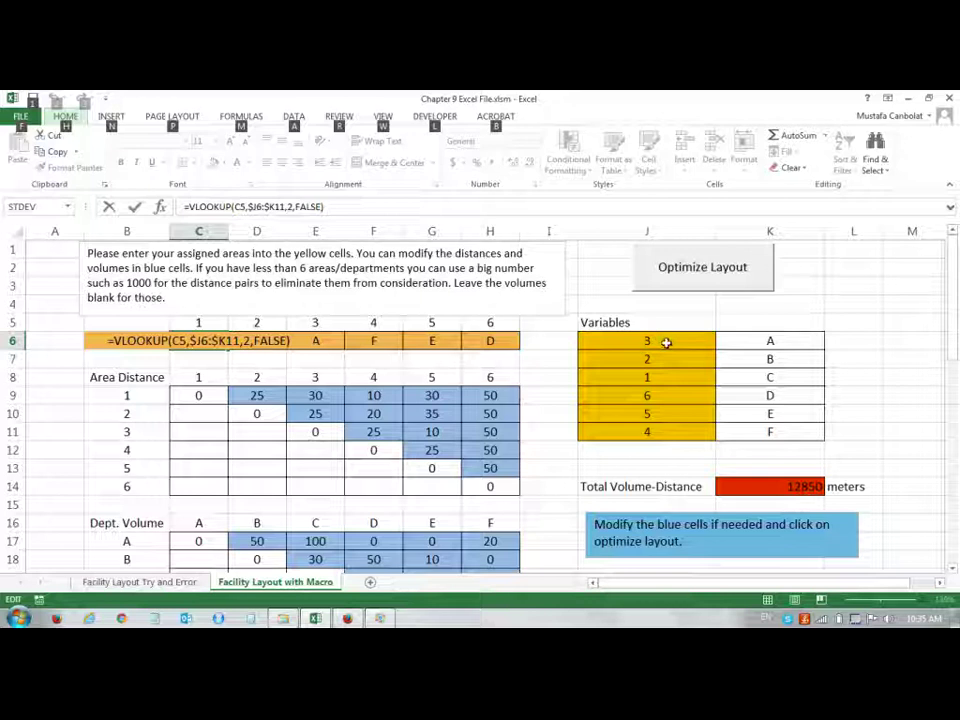
{"action": "key", "text": "Escape"}
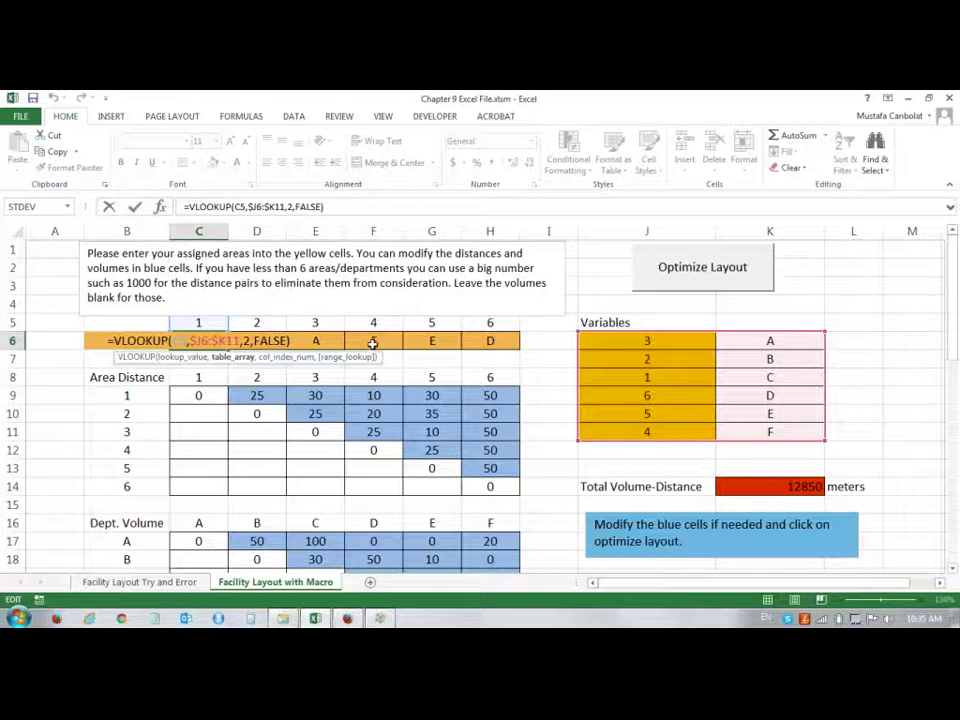
{"action": "key", "text": "Escape"}
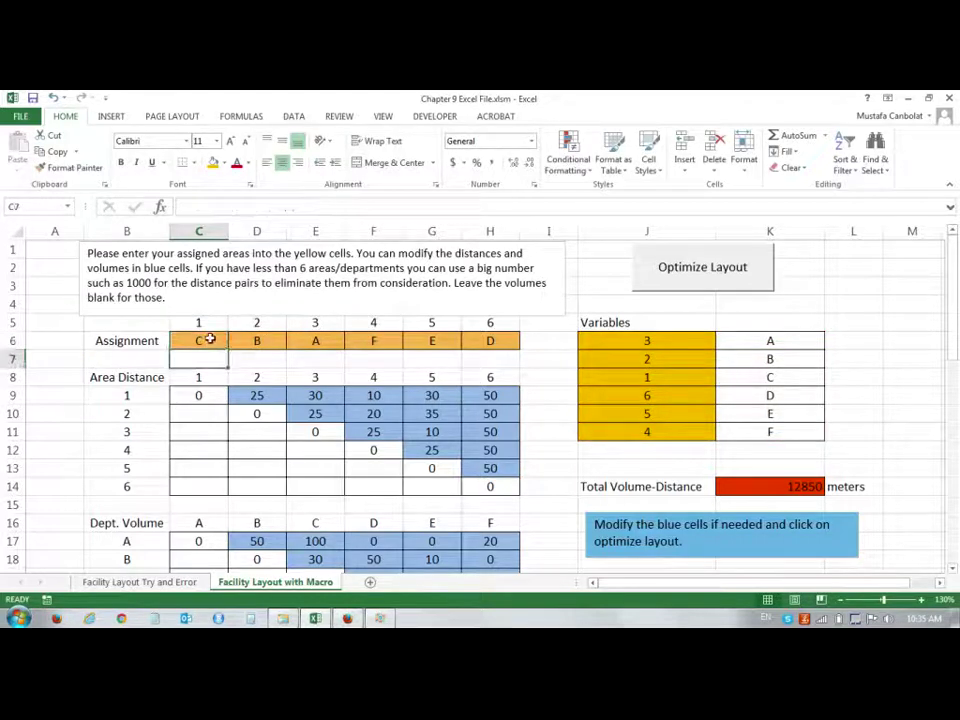
{"action": "double_click", "coordinate": [205, 340]}
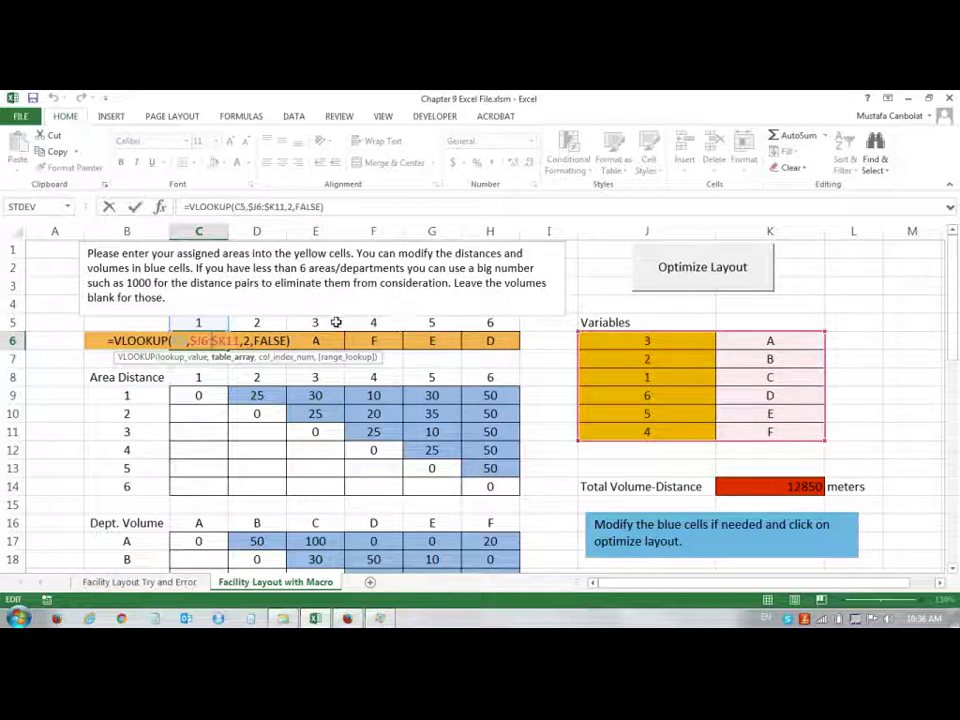
{"action": "left_click", "coordinate": [187, 335]}
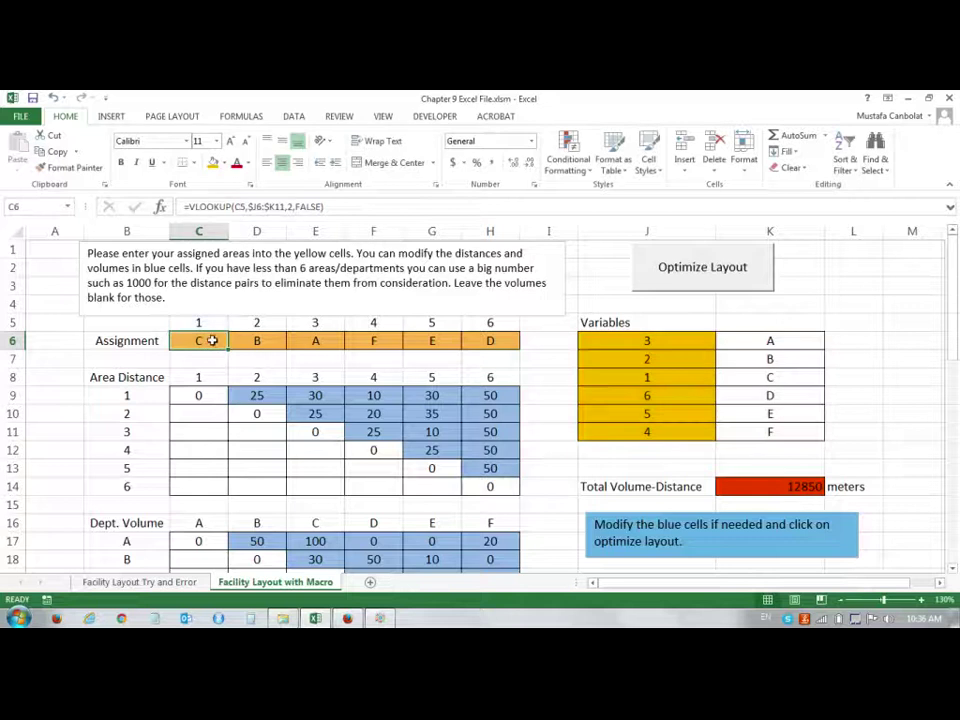
{"action": "double_click", "coordinate": [369, 340]}
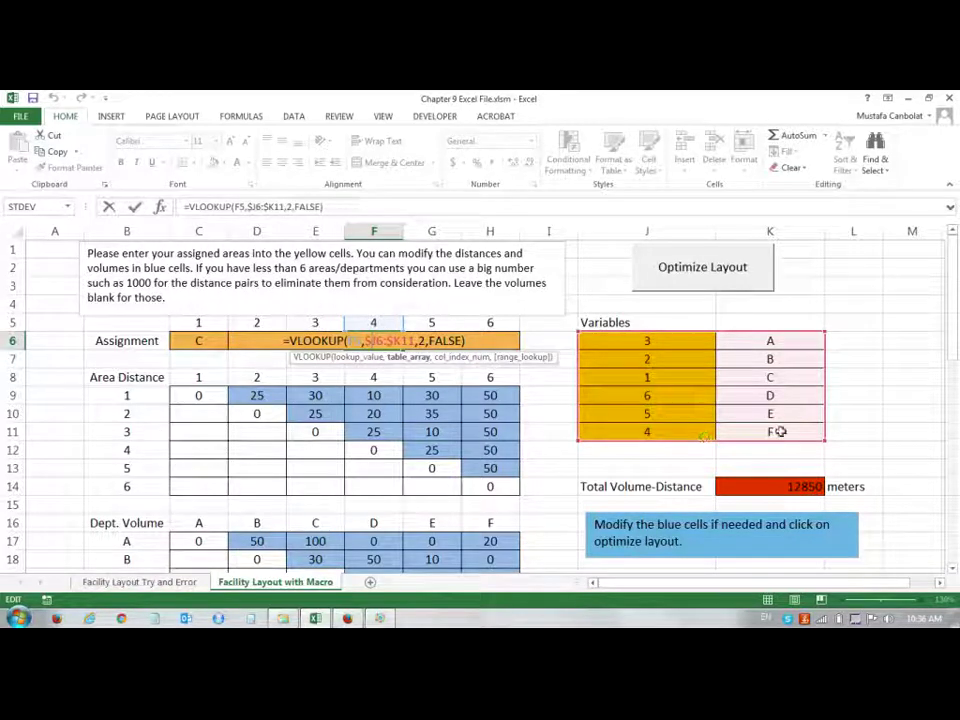
{"action": "key", "text": "ctrl+Return"}
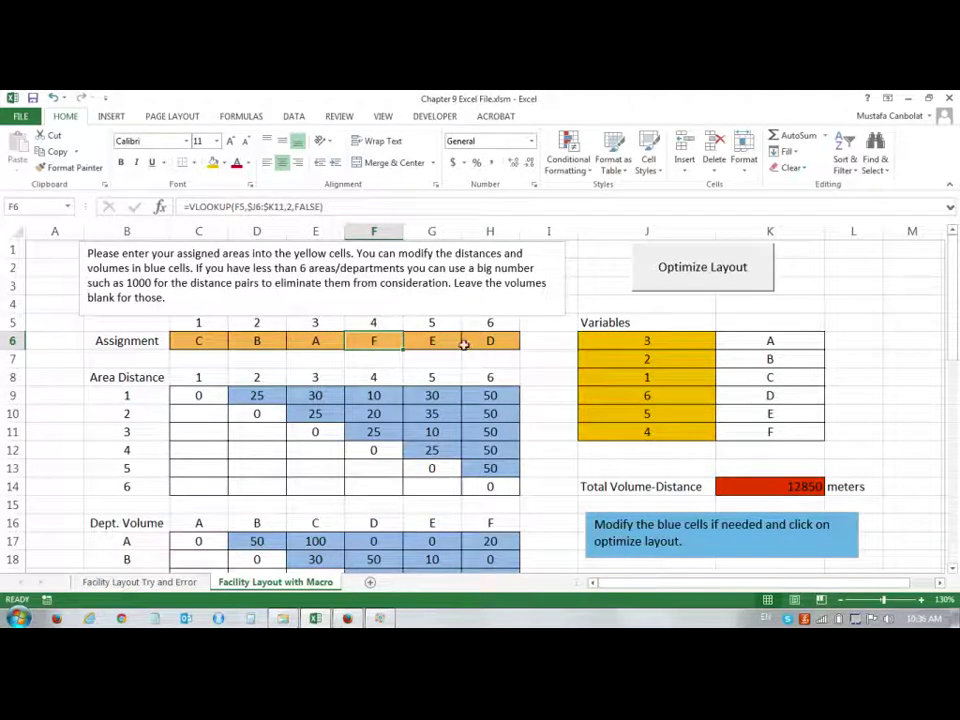
- Inspect E27's =MATCH(D27,$C$6:$H$6,0) formula in the Calculations table without changing it
{"action": "scroll", "coordinate": [600, 370], "scroll_direction": "down", "scroll_amount": 1}
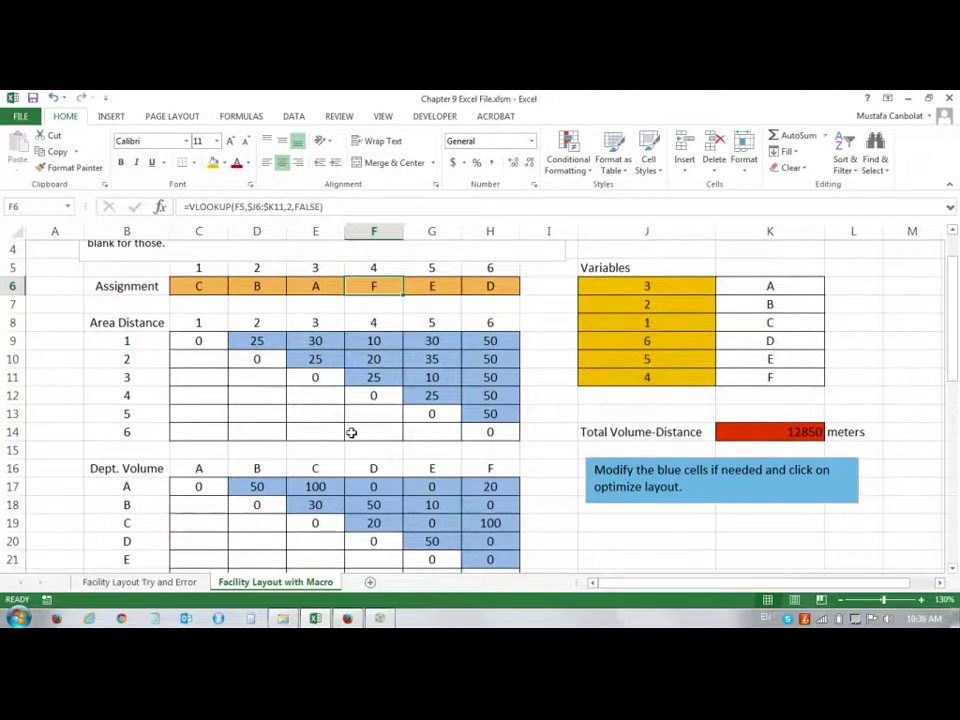
{"action": "scroll", "coordinate": [351, 431], "scroll_direction": "down", "scroll_amount": 5}
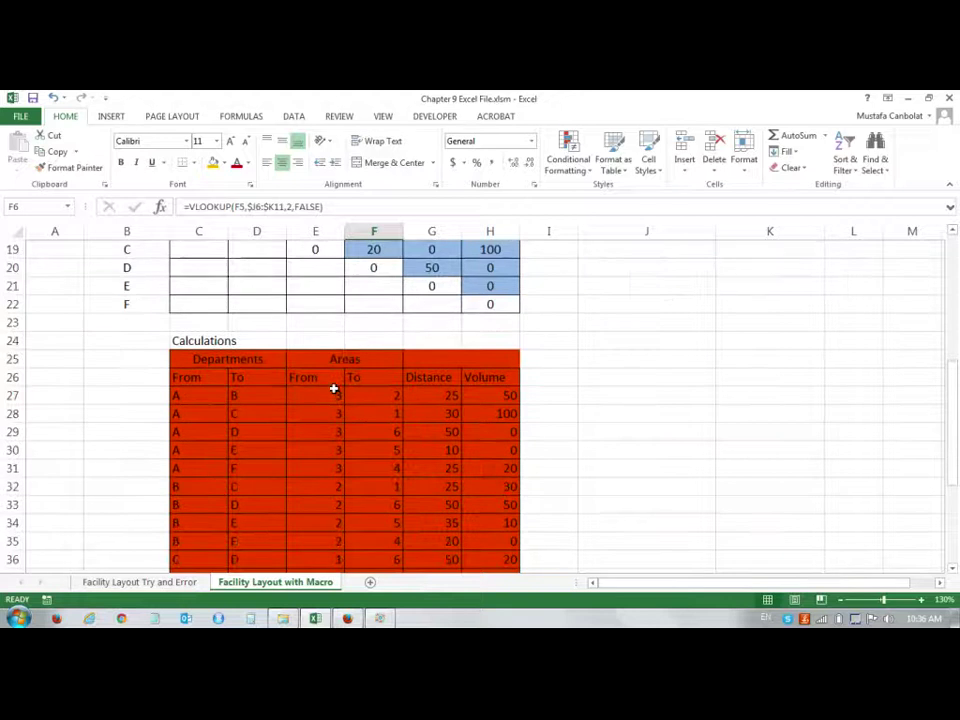
{"action": "left_click", "coordinate": [316, 402]}
{"action": "key", "text": "F2"}
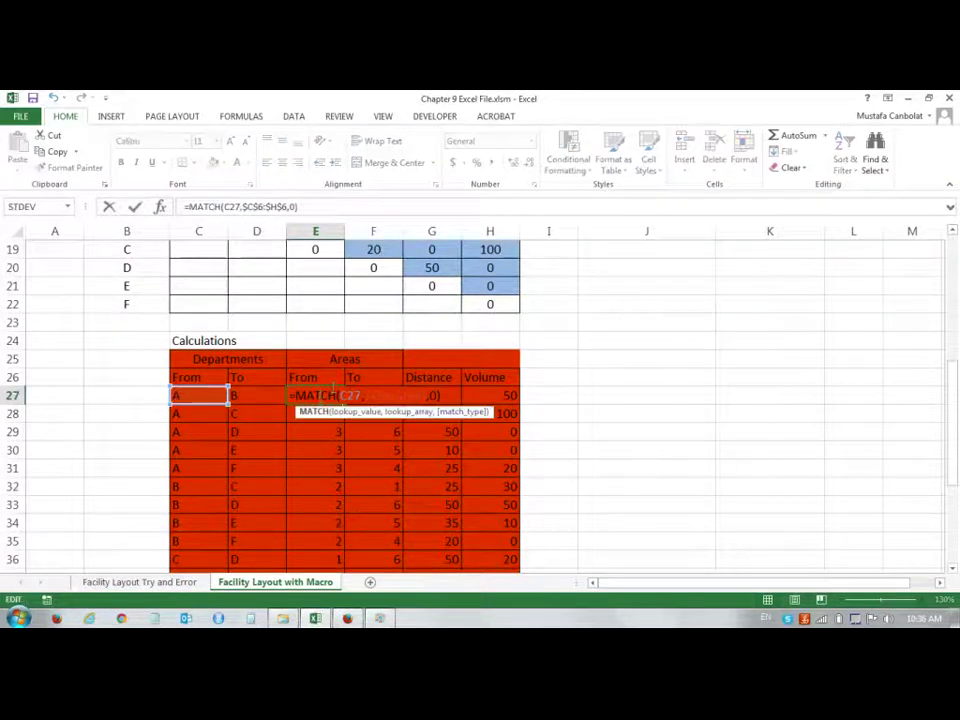
{"action": "scroll", "coordinate": [260, 400], "scroll_direction": "up", "scroll_amount": 6}
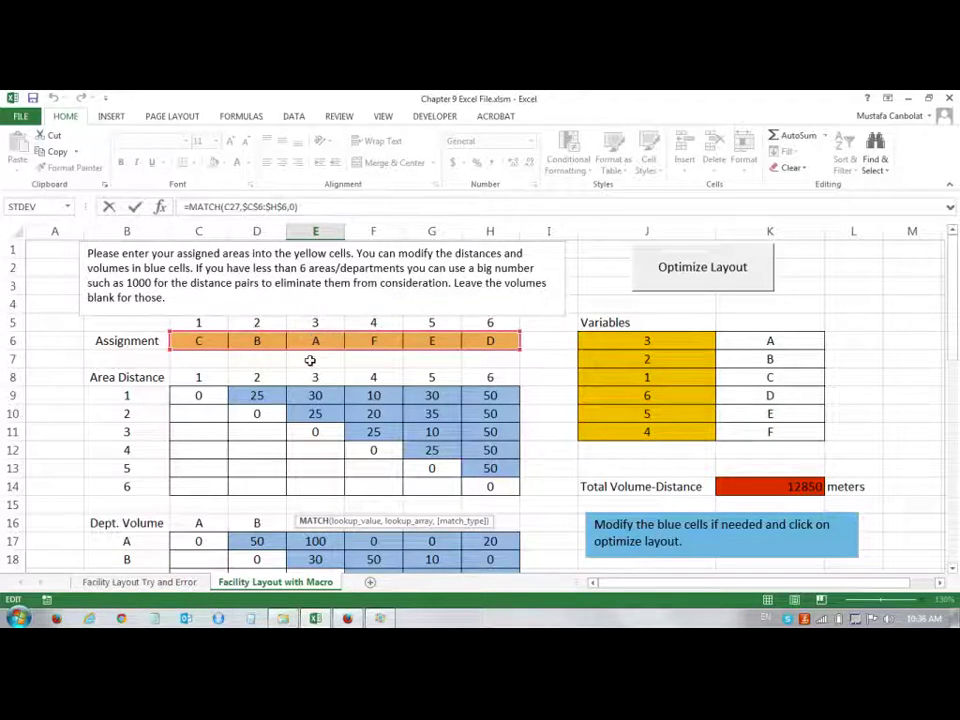
{"action": "scroll", "coordinate": [317, 340], "scroll_direction": "down", "scroll_amount": 5}
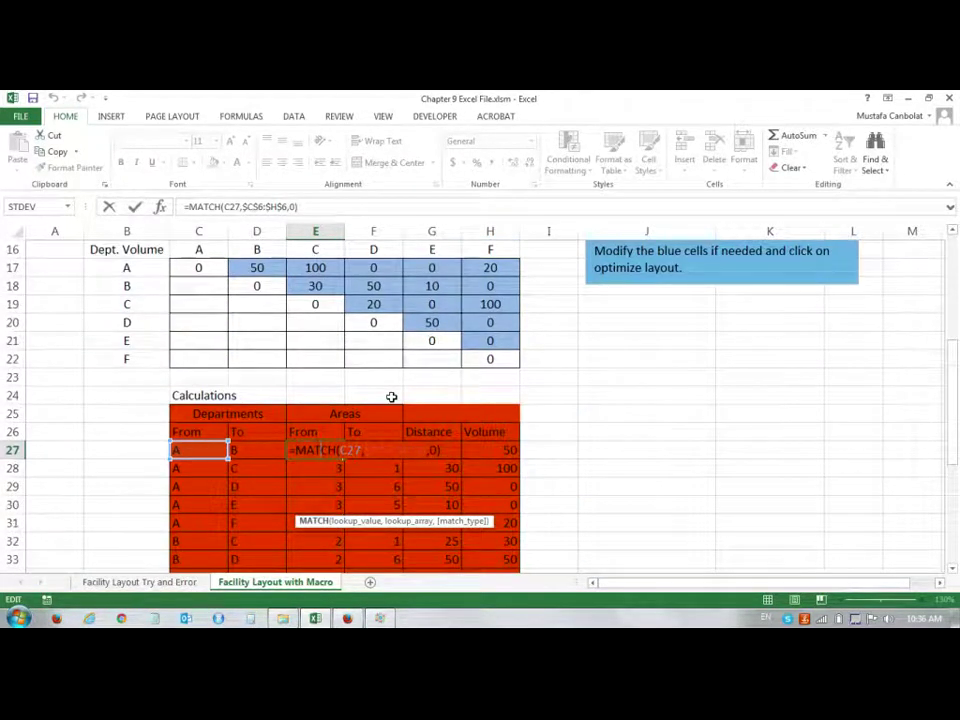
{"action": "scroll", "coordinate": [306, 433], "scroll_direction": "down", "scroll_amount": 2}
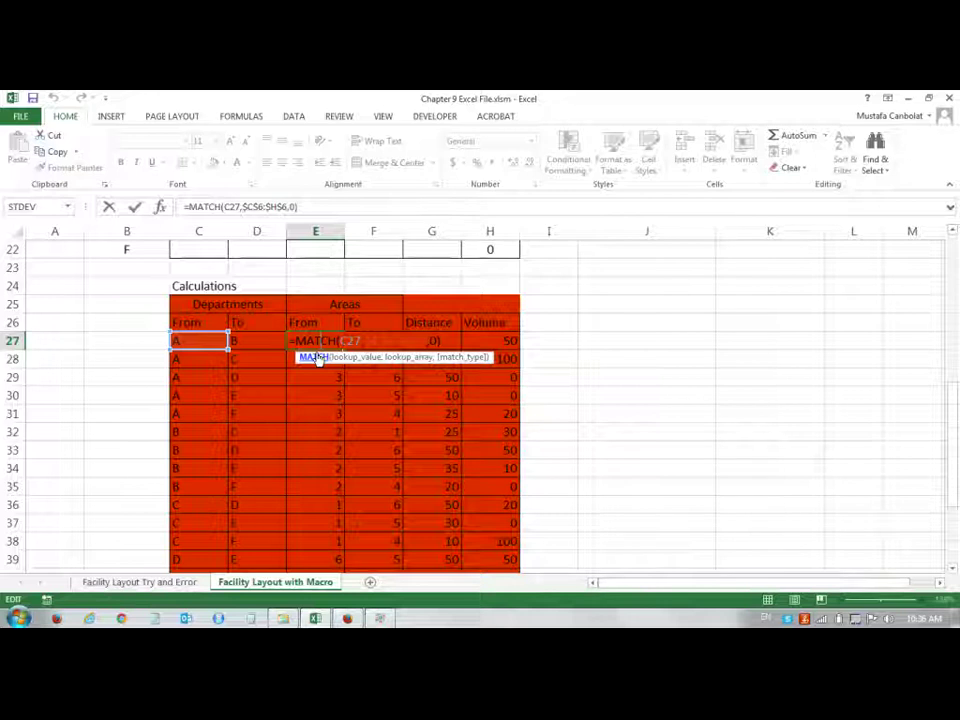
{"action": "key", "text": "Return"}
{"action": "left_click", "coordinate": [374, 340]}
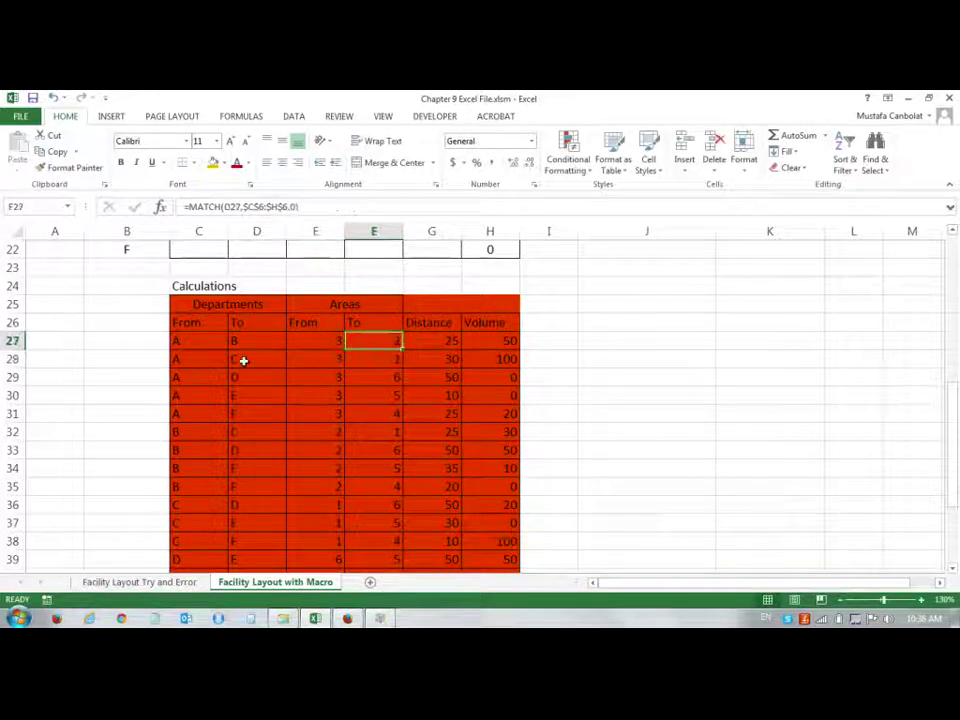
{"action": "scroll", "coordinate": [273, 343], "scroll_direction": "up", "scroll_amount": 7}
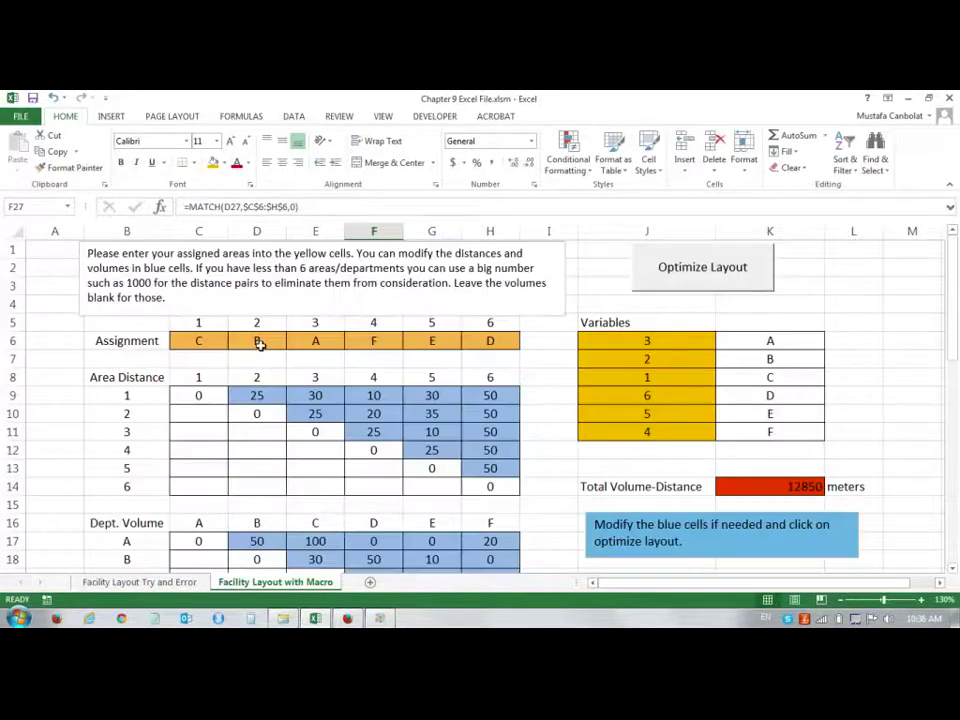
{"action": "scroll", "coordinate": [270, 340], "scroll_direction": "down", "scroll_amount": 5}
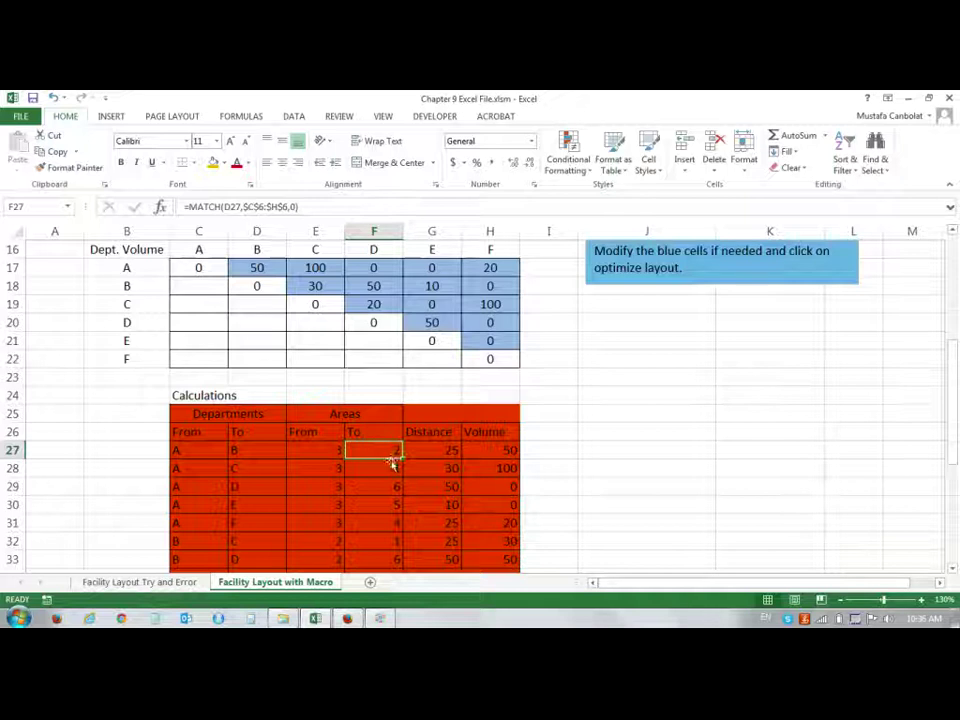
{"action": "left_click", "coordinate": [437, 449]}
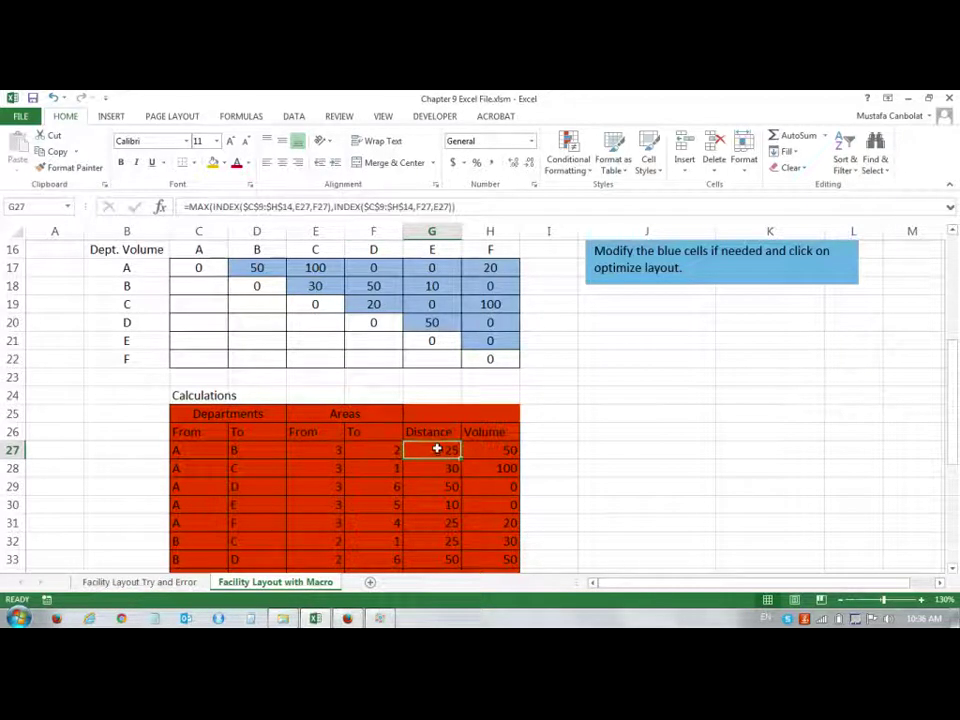
{"action": "scroll", "coordinate": [437, 449], "scroll_direction": "up", "scroll_amount": 3}
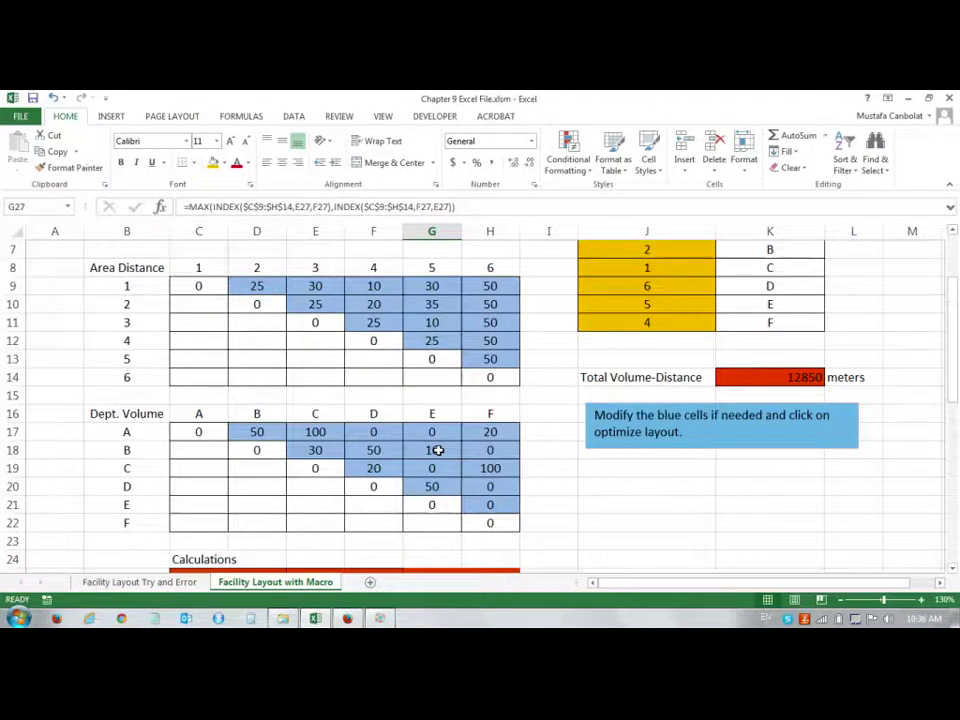
{"action": "scroll", "coordinate": [418, 380], "scroll_direction": "up", "scroll_amount": 1}
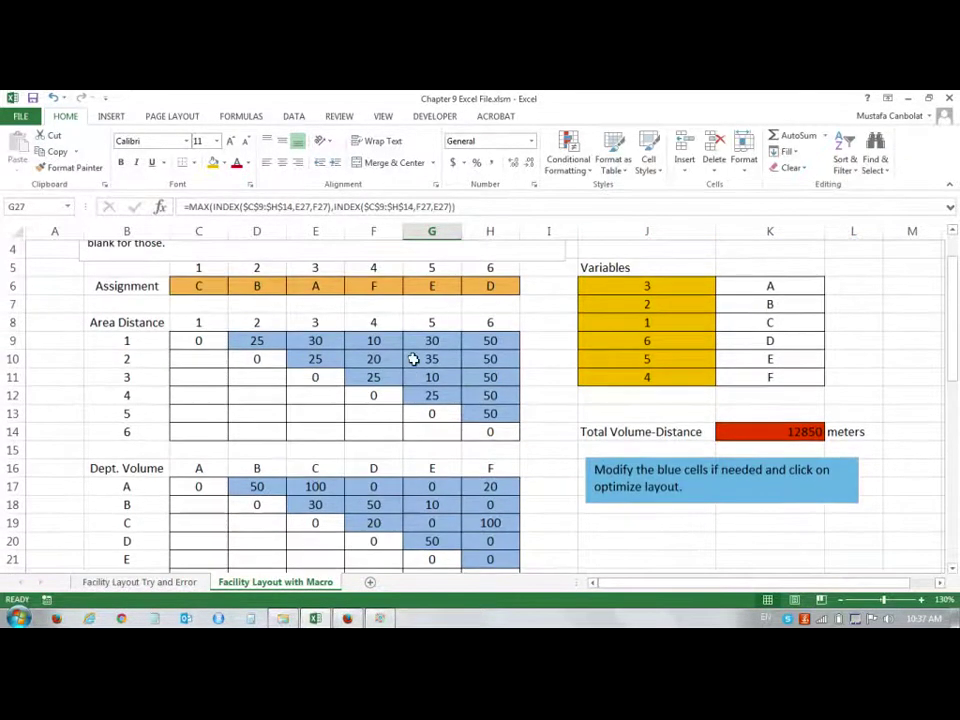
{"action": "scroll", "coordinate": [410, 355], "scroll_direction": "down", "scroll_amount": 4}
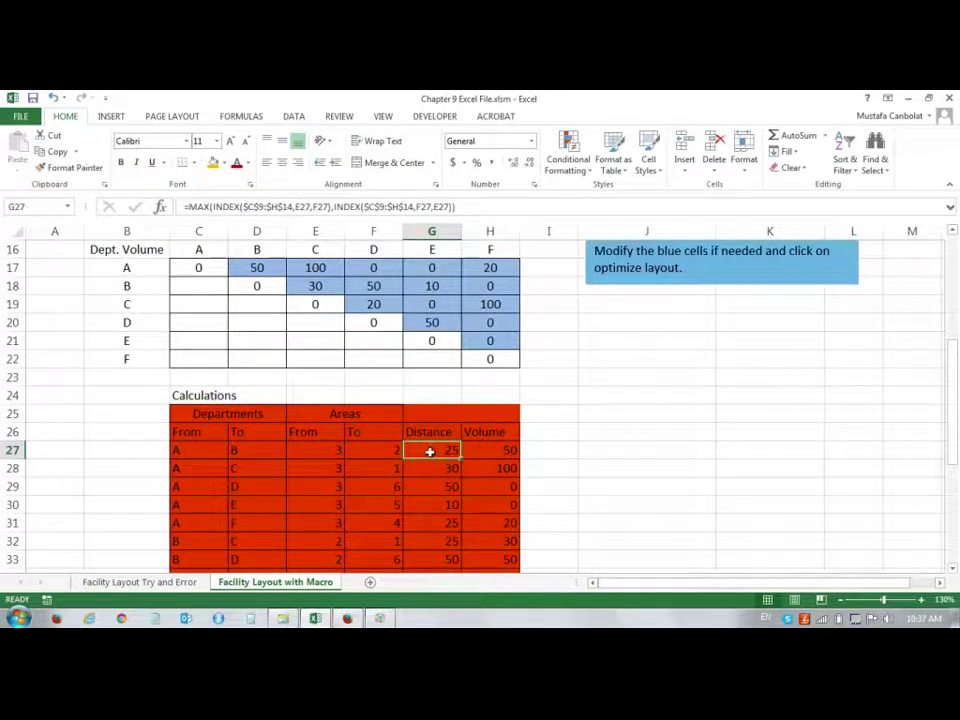
{"action": "scroll", "coordinate": [424, 449], "scroll_direction": "up", "scroll_amount": 3}
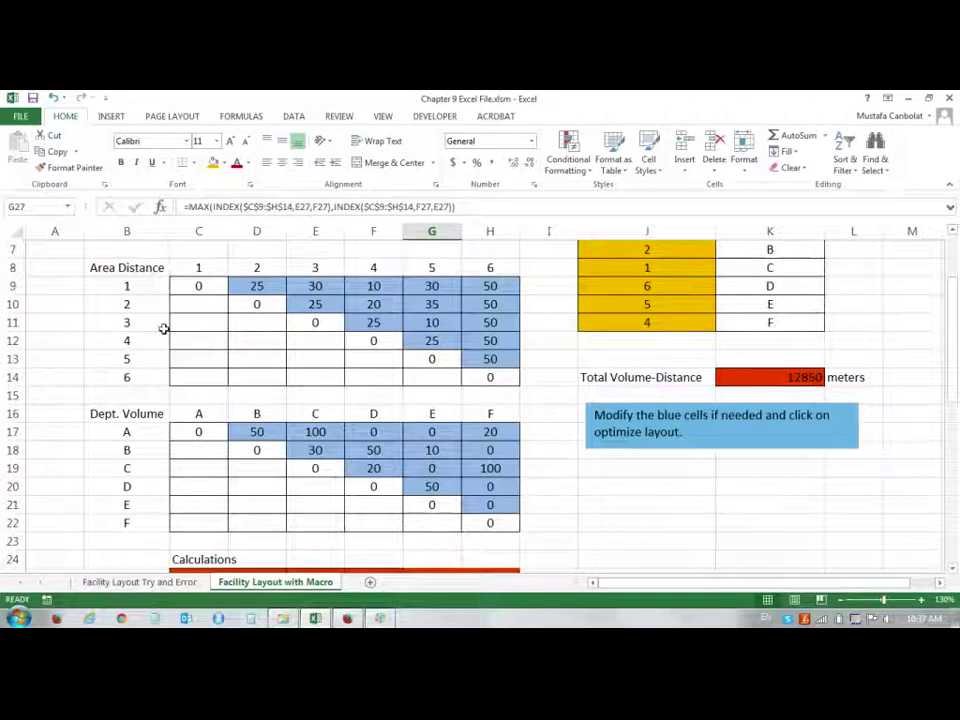
{"action": "scroll", "coordinate": [165, 318], "scroll_direction": "up", "scroll_amount": 2}
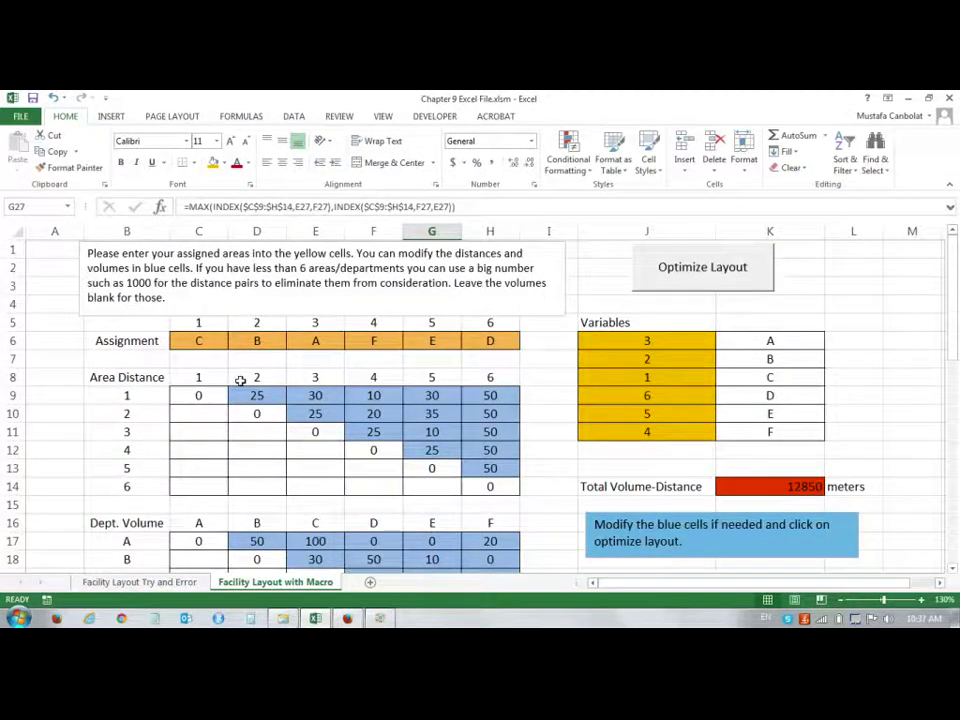
{"action": "scroll", "coordinate": [160, 377], "scroll_direction": "down", "scroll_amount": 1}
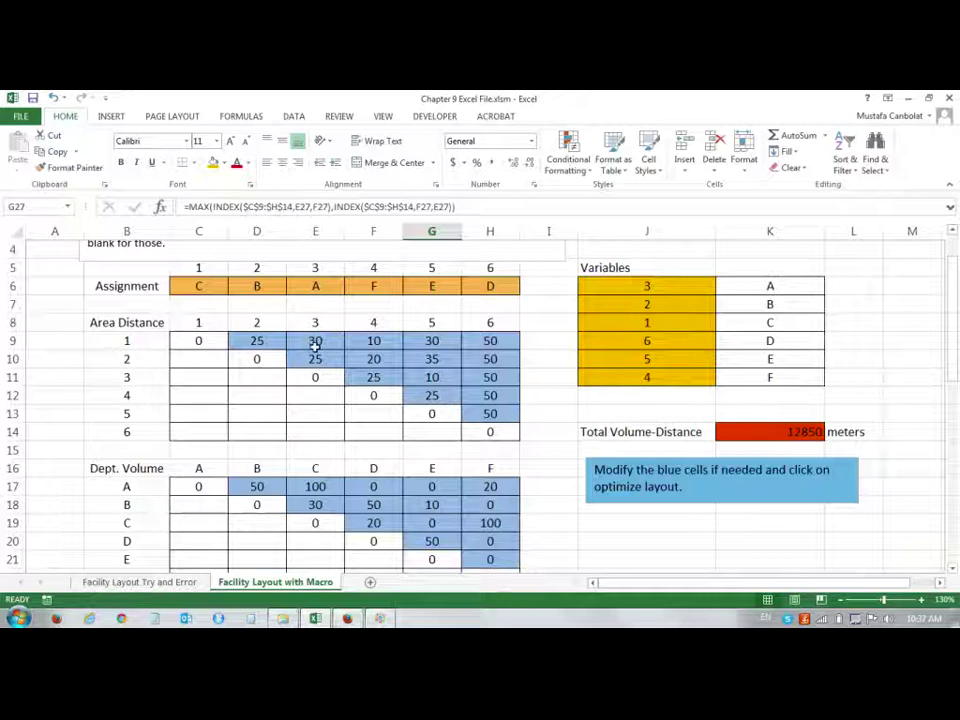
{"action": "scroll", "coordinate": [314, 358], "scroll_direction": "down", "scroll_amount": 3}
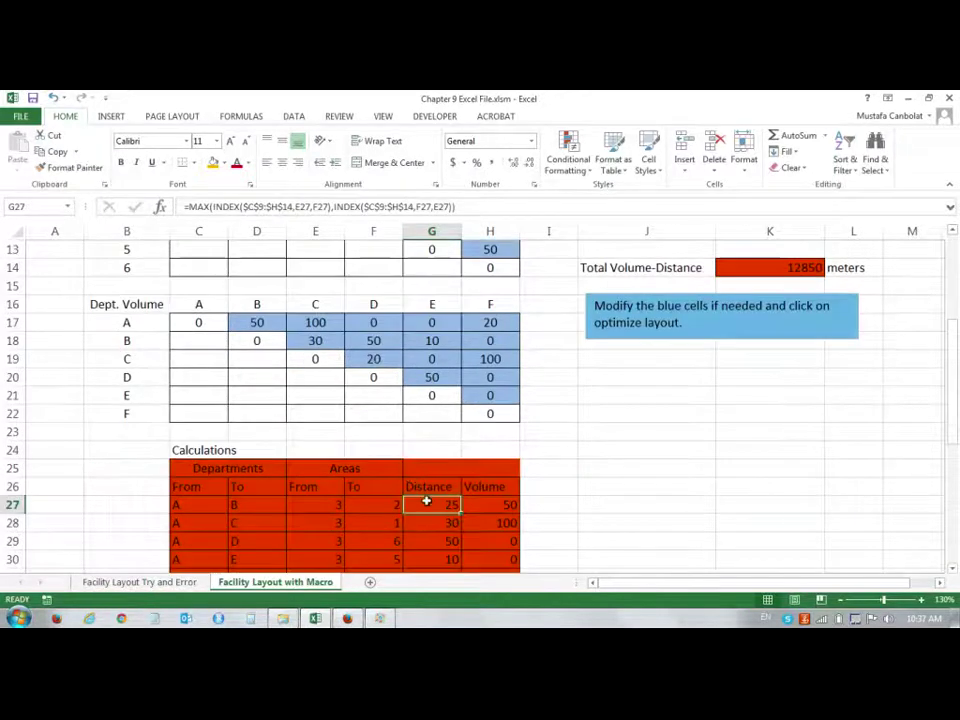
{"action": "key", "text": "F2"}
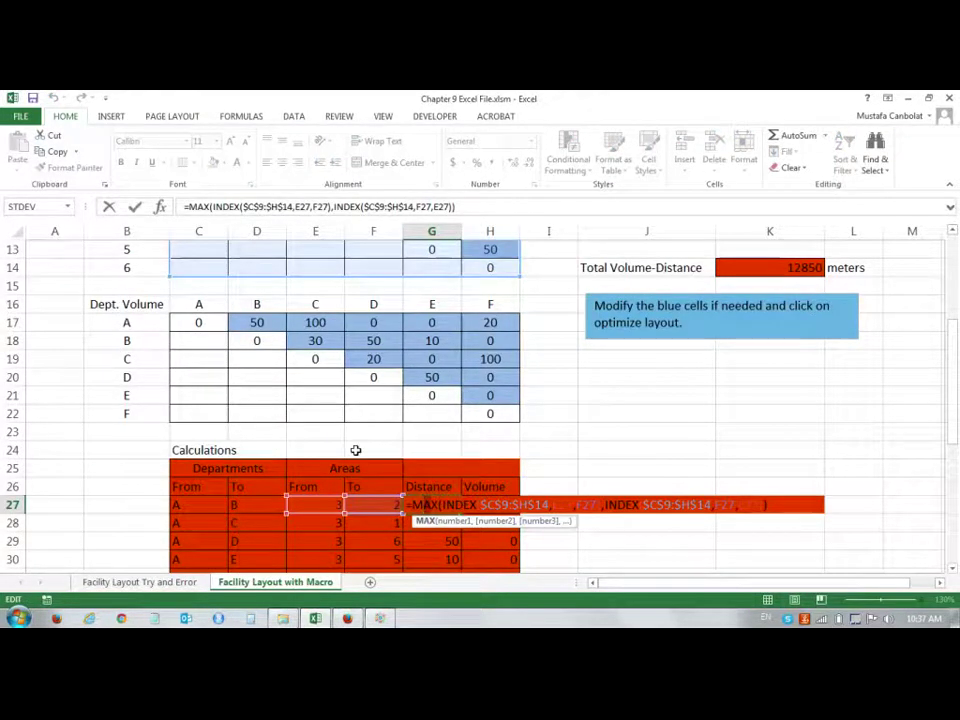
{"action": "scroll", "coordinate": [358, 450], "scroll_direction": "up", "scroll_amount": 4}
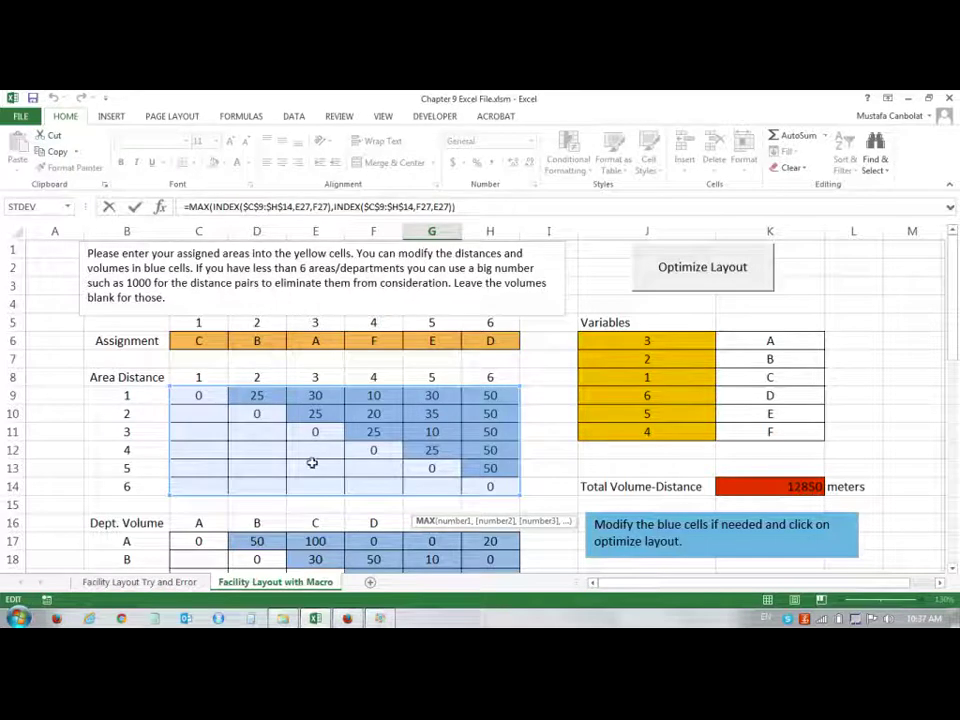
{"action": "scroll", "coordinate": [311, 462], "scroll_direction": "down", "scroll_amount": 4}
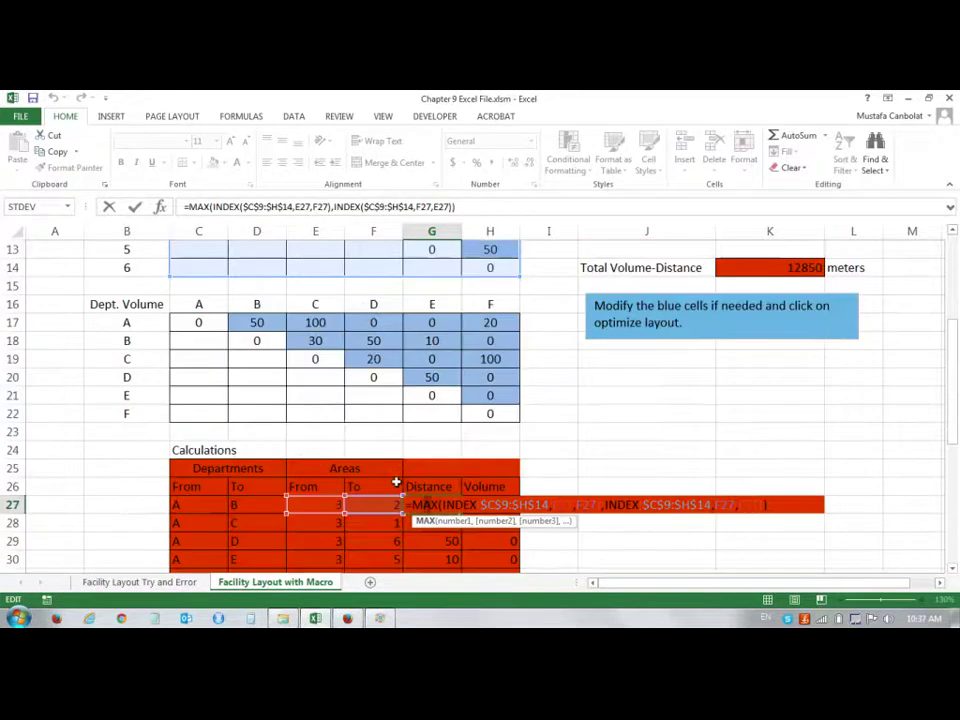
{"action": "scroll", "coordinate": [425, 505], "scroll_direction": "up", "scroll_amount": 4}
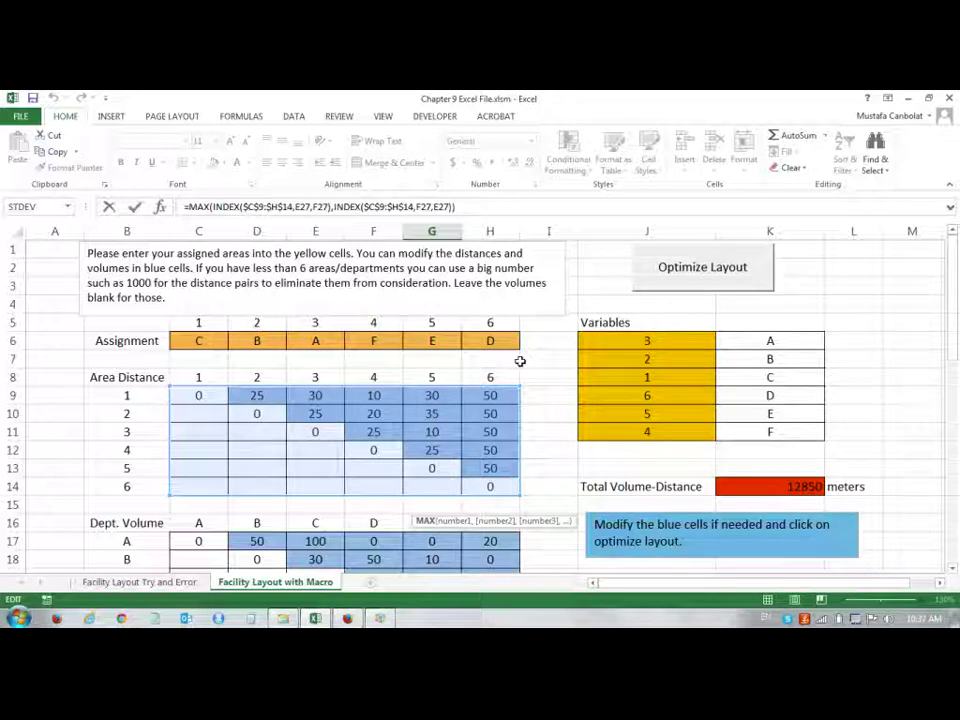
{"action": "key", "text": "Return"}
{"action": "scroll", "coordinate": [460, 360], "scroll_direction": "down", "scroll_amount": 2}
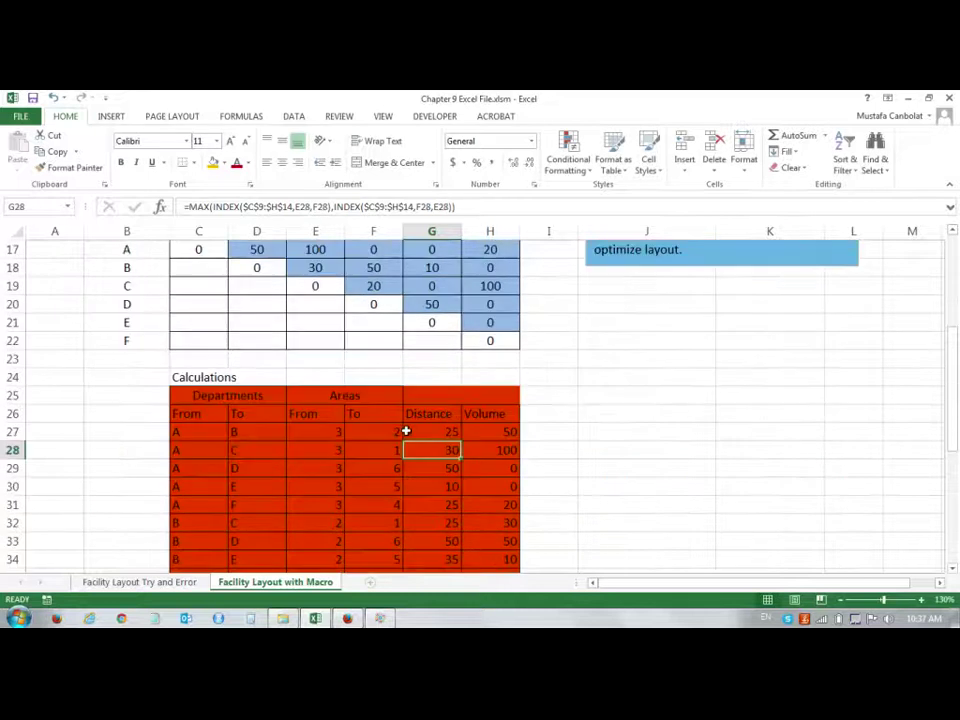
{"action": "left_click", "coordinate": [468, 430]}
{"action": "key", "text": "F2"}
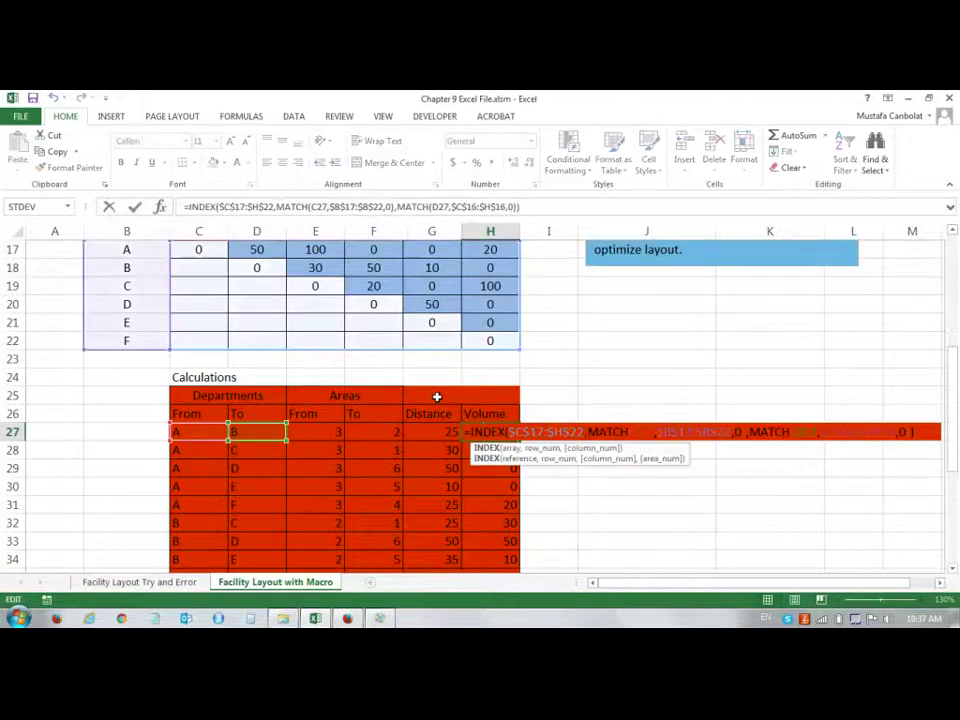
{"action": "scroll", "coordinate": [199, 437], "scroll_direction": "up", "scroll_amount": 2}
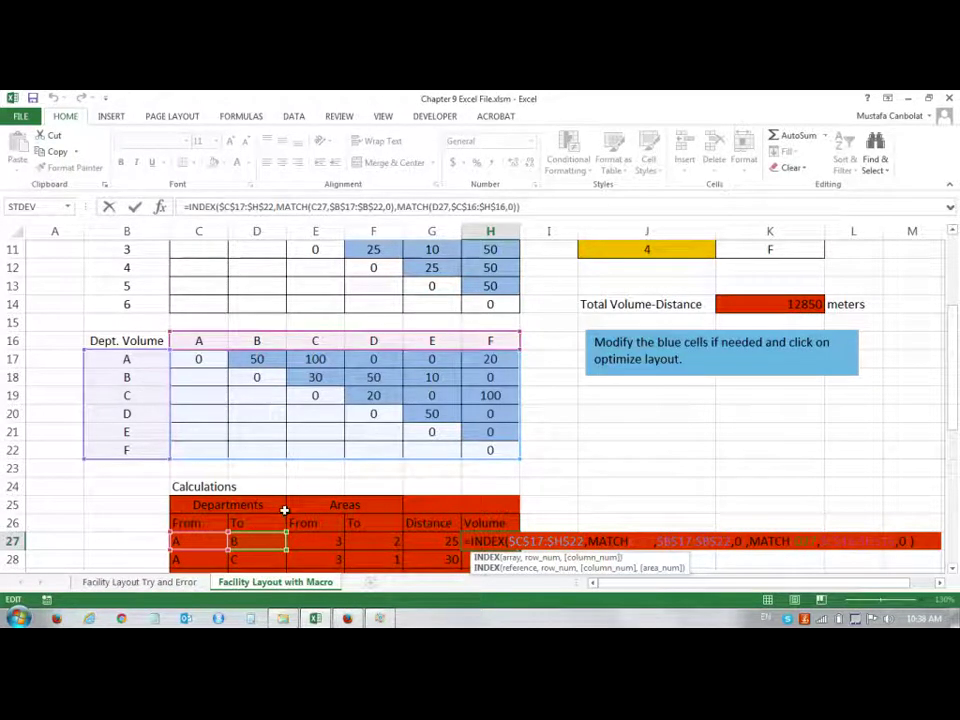
{"action": "key", "text": "Return"}
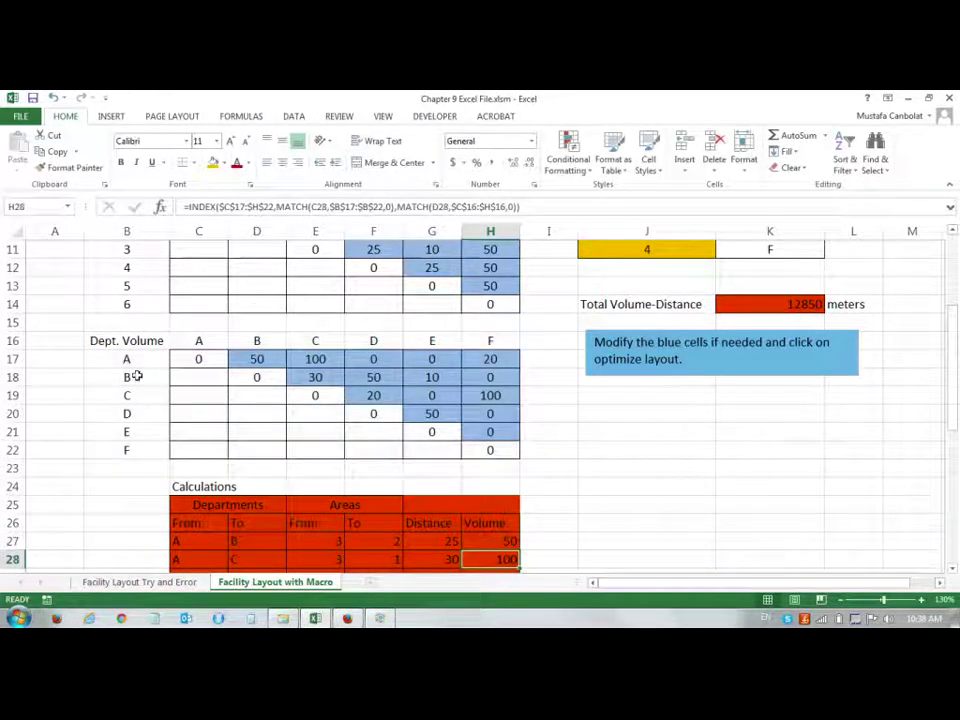
{"action": "left_click", "coordinate": [256, 360]}
{"action": "scroll", "coordinate": [236, 400], "scroll_direction": "down", "scroll_amount": 3}
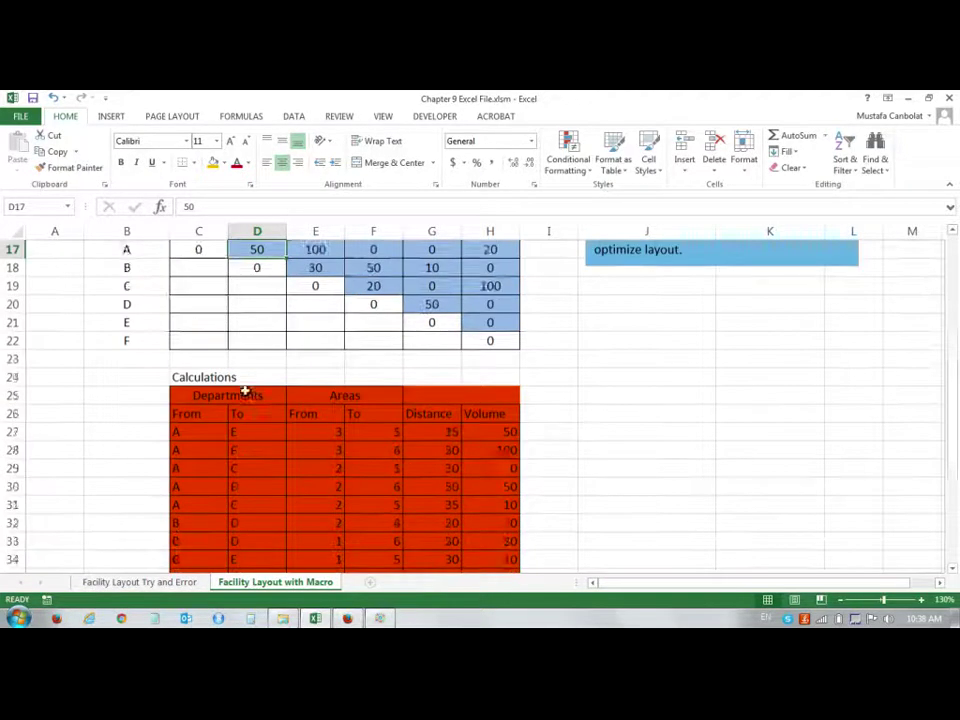
{"action": "left_click", "coordinate": [181, 522]}
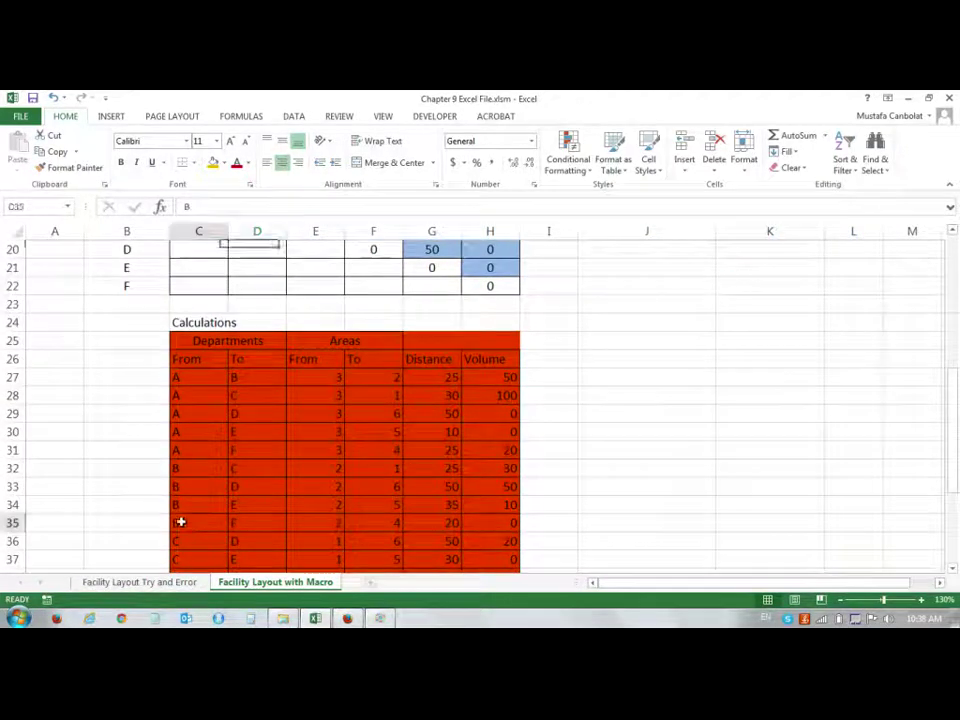
{"action": "left_click", "coordinate": [244, 522]}
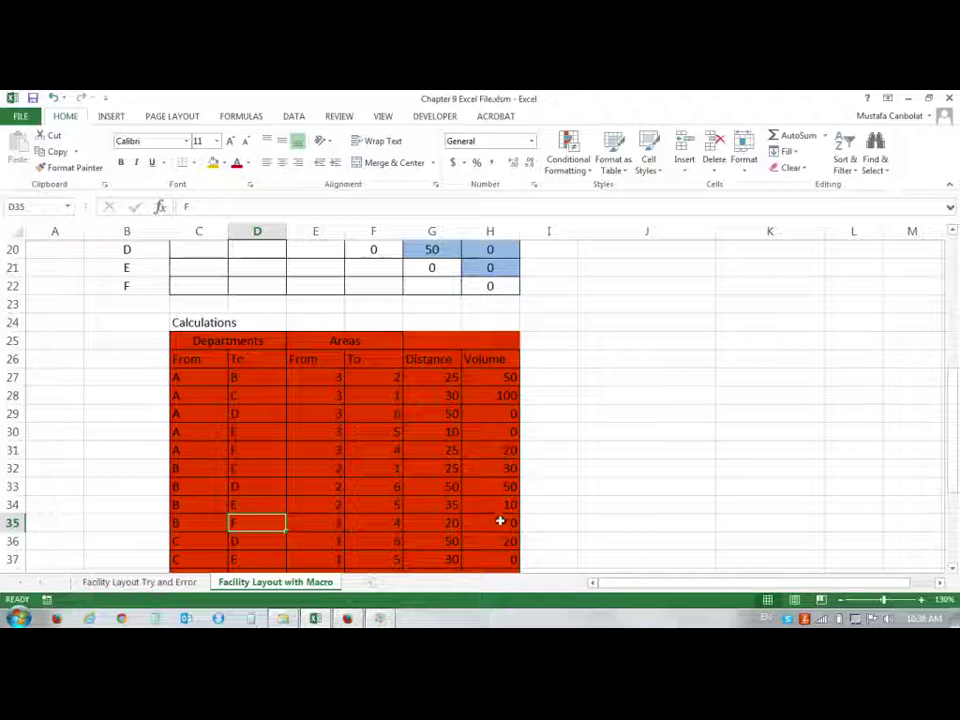
{"action": "scroll", "coordinate": [257, 471], "scroll_direction": "up", "scroll_amount": 4}
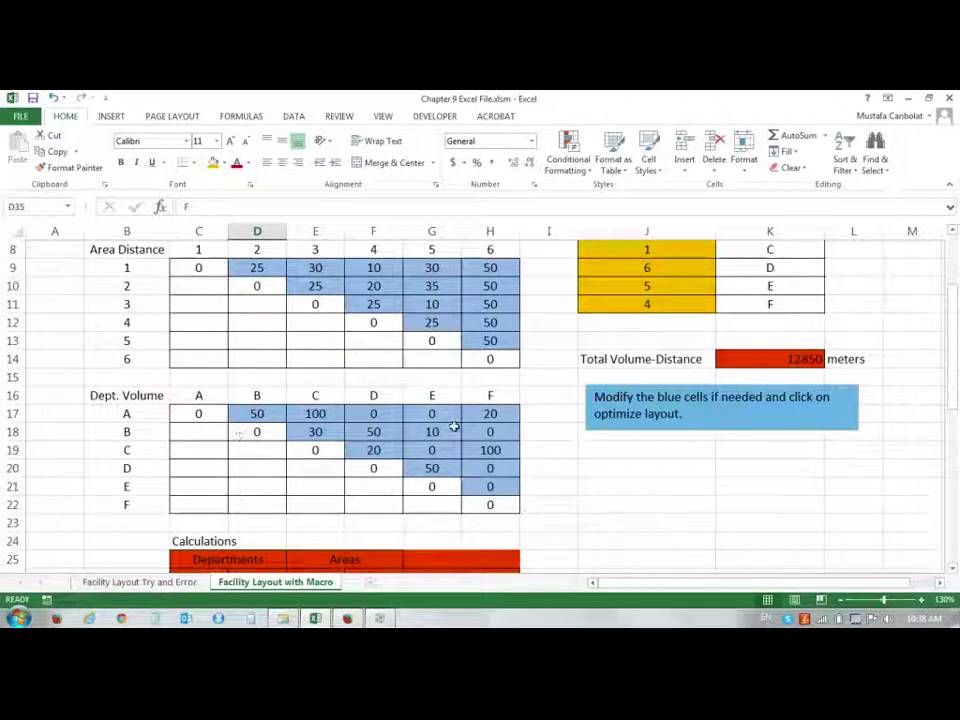
{"action": "left_click", "coordinate": [490, 431]}
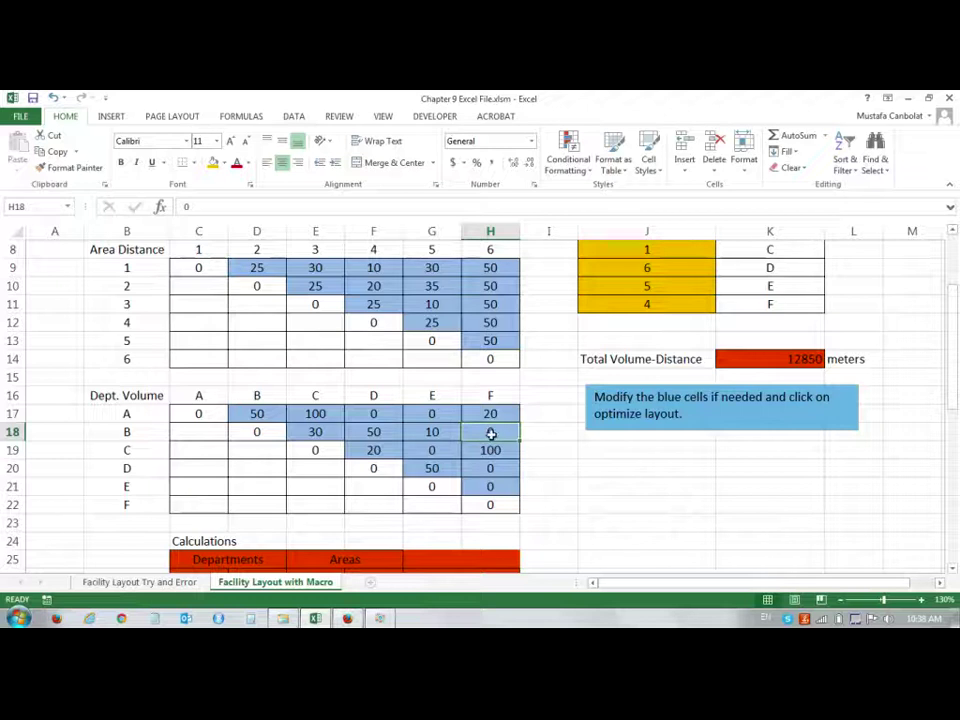
{"action": "scroll", "coordinate": [490, 425], "scroll_direction": "down", "scroll_amount": 1}
{"action": "scroll", "coordinate": [490, 423], "scroll_direction": "down", "scroll_amount": 5}
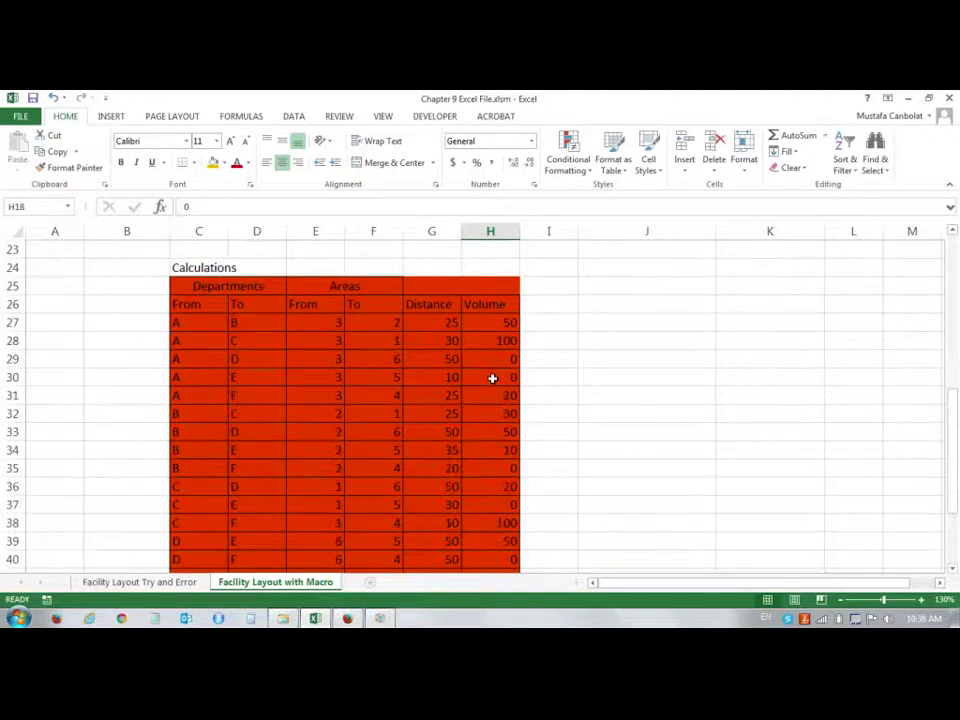
{"action": "left_click", "coordinate": [505, 465]}
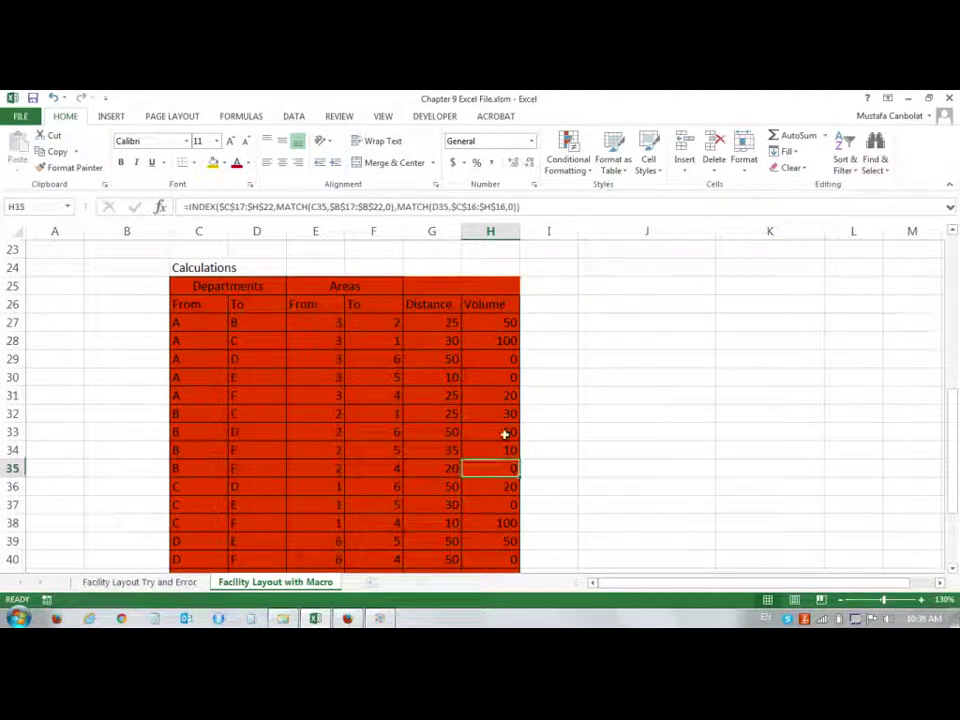
{"action": "double_click", "coordinate": [505, 321]}
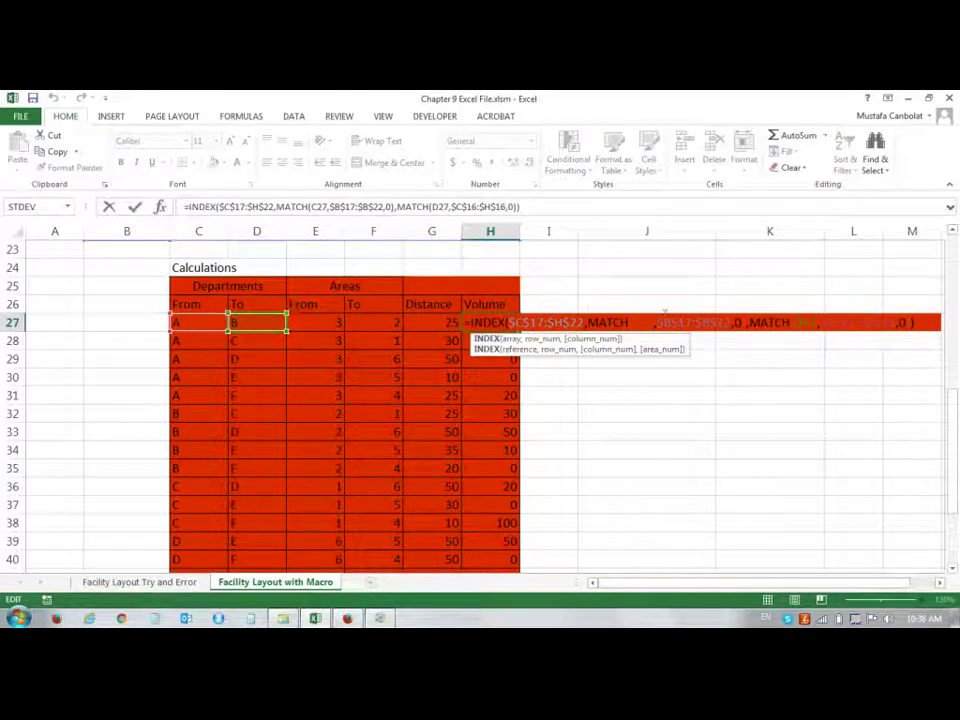
{"action": "scroll", "coordinate": [396, 360], "scroll_direction": "up", "scroll_amount": 5}
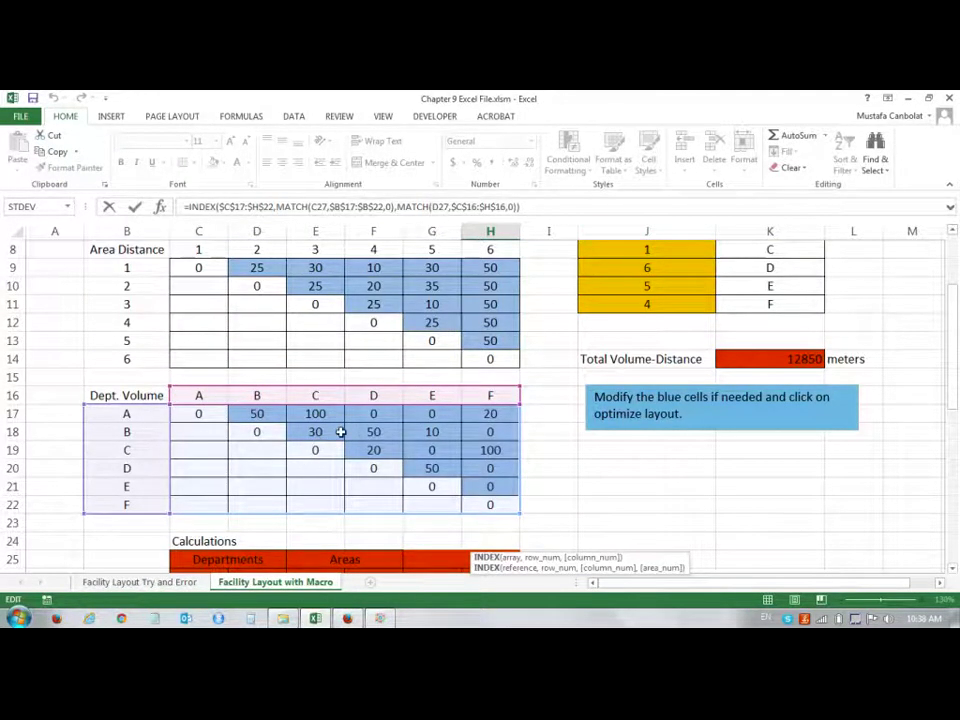
{"action": "scroll", "coordinate": [339, 432], "scroll_direction": "down", "scroll_amount": 3}
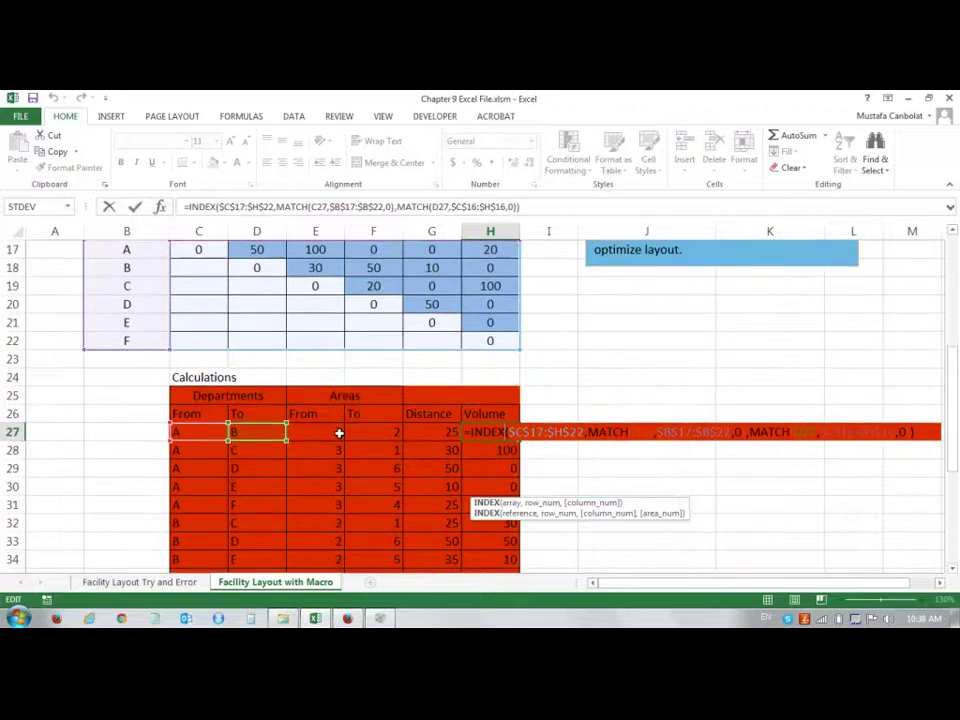
{"action": "key", "text": "Return"}
{"action": "scroll", "coordinate": [365, 400], "scroll_direction": "up", "scroll_amount": 4}
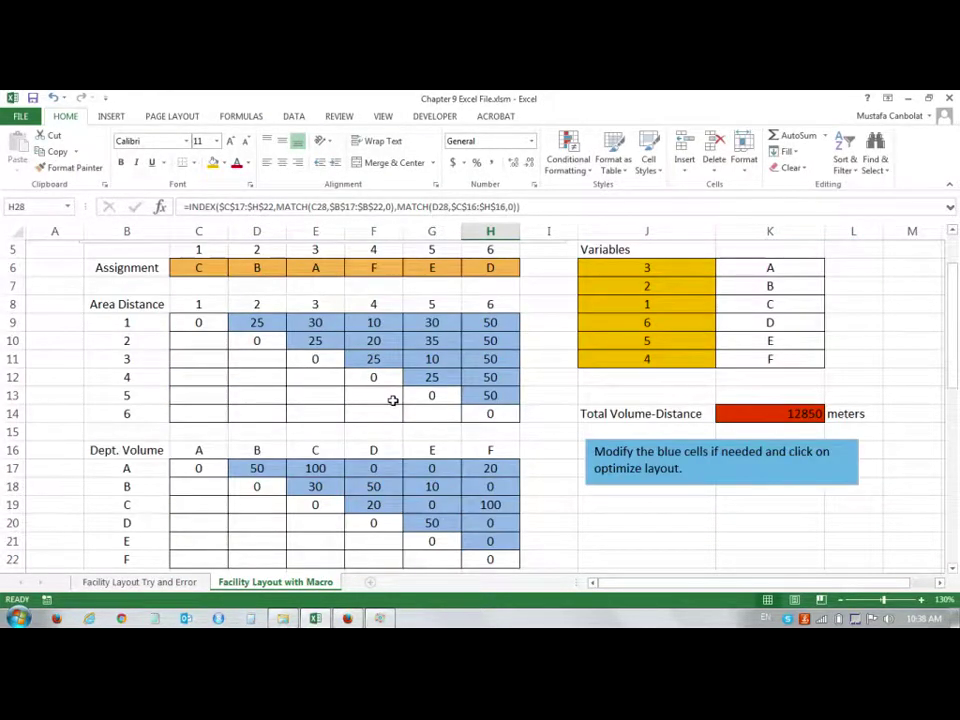
{"action": "scroll", "coordinate": [394, 397], "scroll_direction": "up", "scroll_amount": 2}
{"action": "double_click", "coordinate": [785, 485]}
{"action": "scroll", "coordinate": [440, 430], "scroll_direction": "down", "scroll_amount": 4}
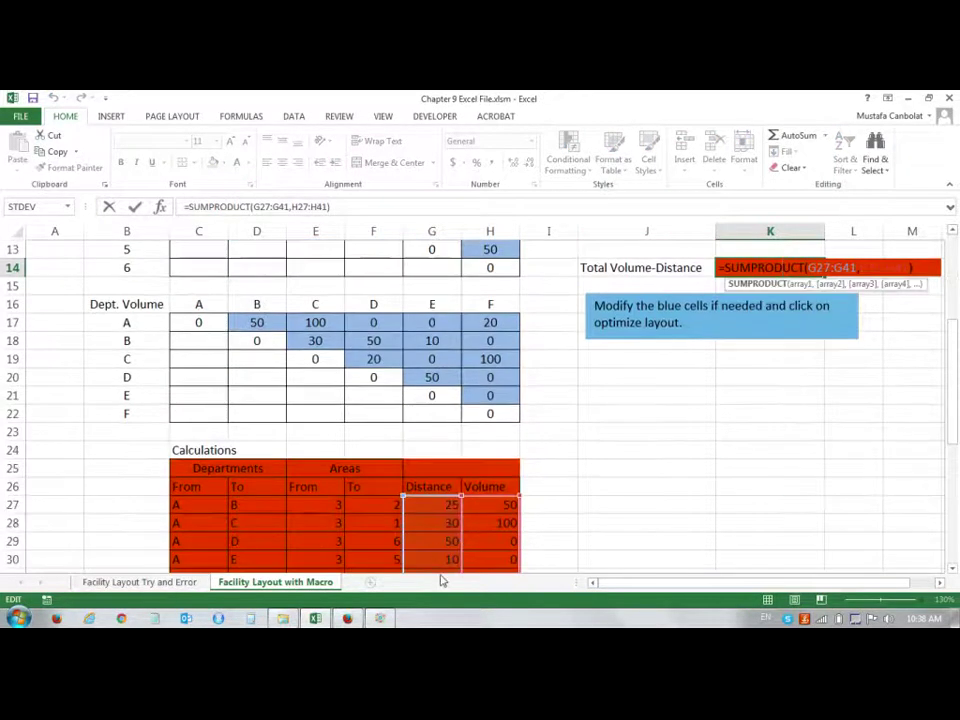
{"action": "scroll", "coordinate": [524, 488], "scroll_direction": "up", "scroll_amount": 4}
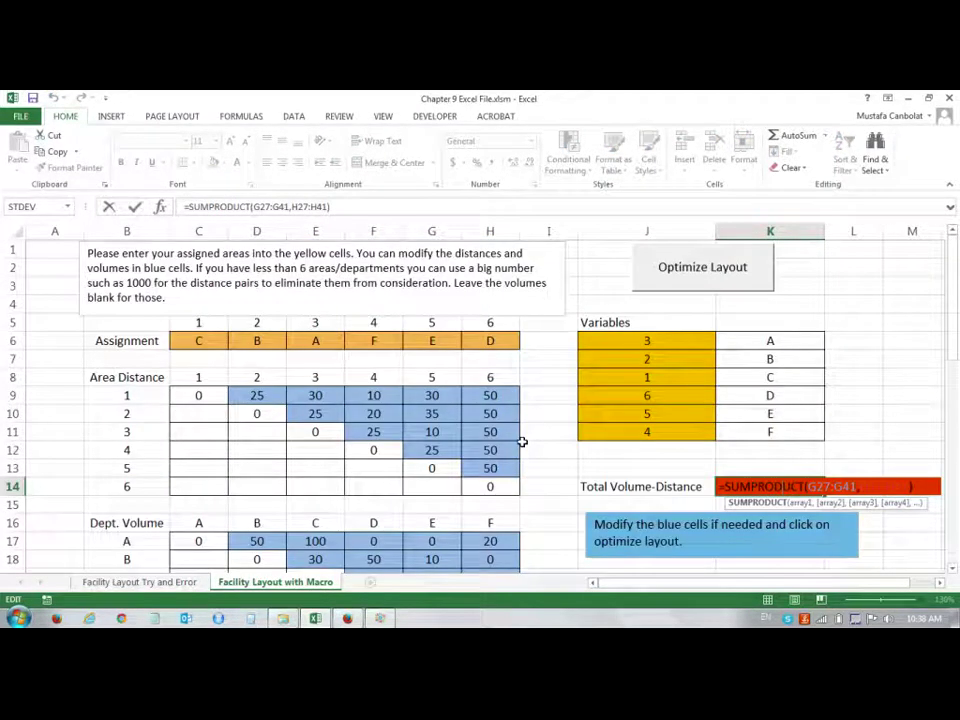
{"action": "key", "text": "Return"}
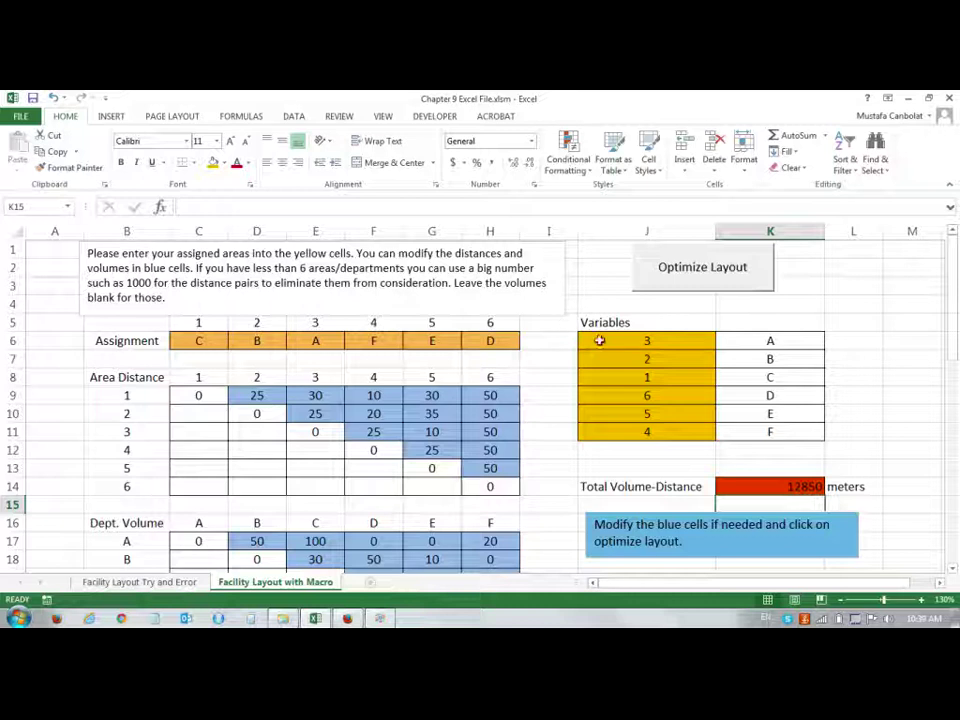
{"action": "left_click_drag", "start_coordinate": [632, 340], "coordinate": [645, 431]}
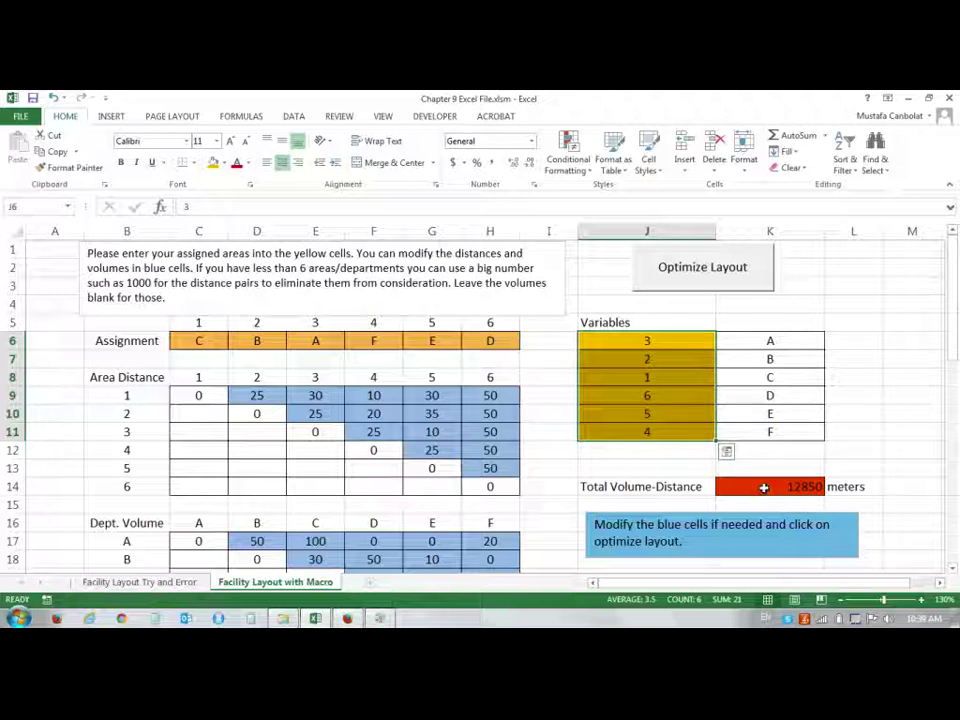
- Enter area values 2, 3, 1, 5, 4, 6 into J6:J11
{"action": "left_click", "coordinate": [684, 341]}
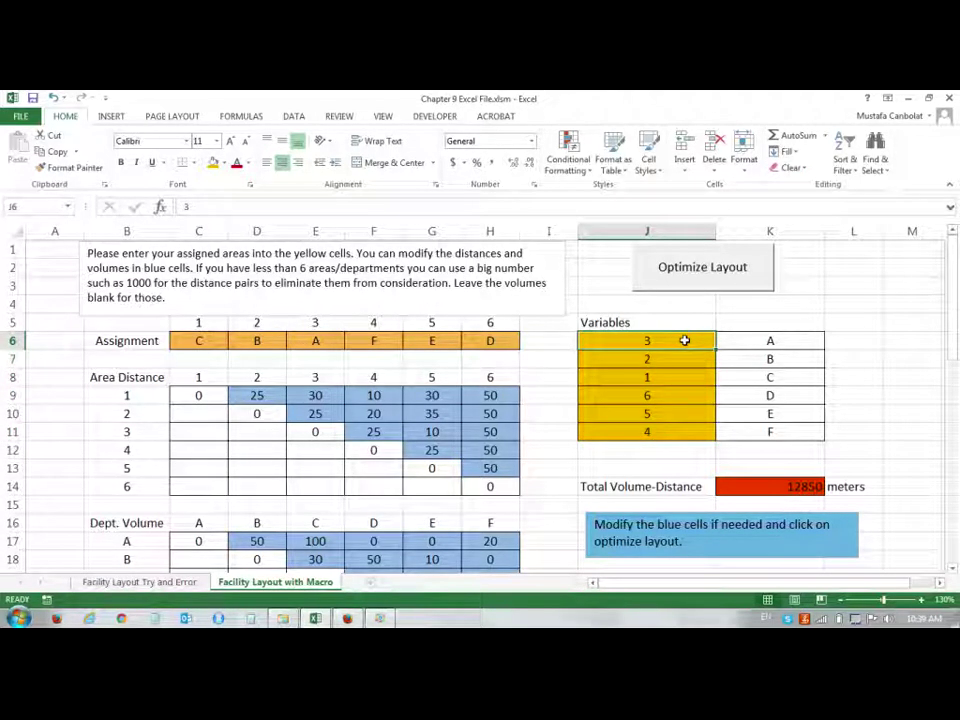
{"action": "type", "text": "23"}
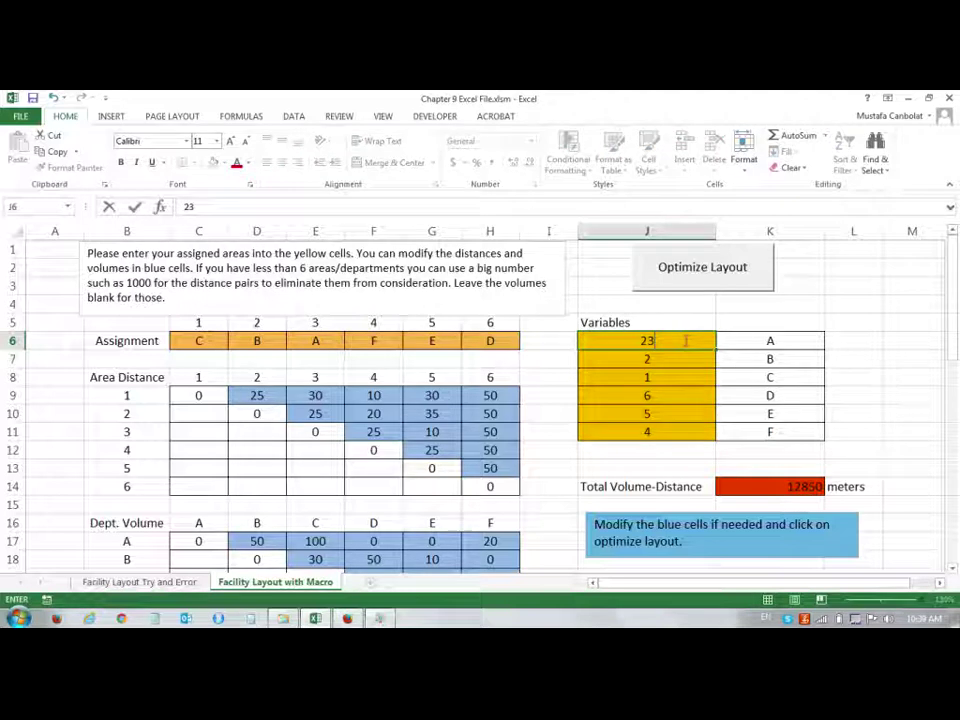
{"action": "key", "text": "Return"}
{"action": "type", "text": "3"}
{"action": "key", "text": "Return"}
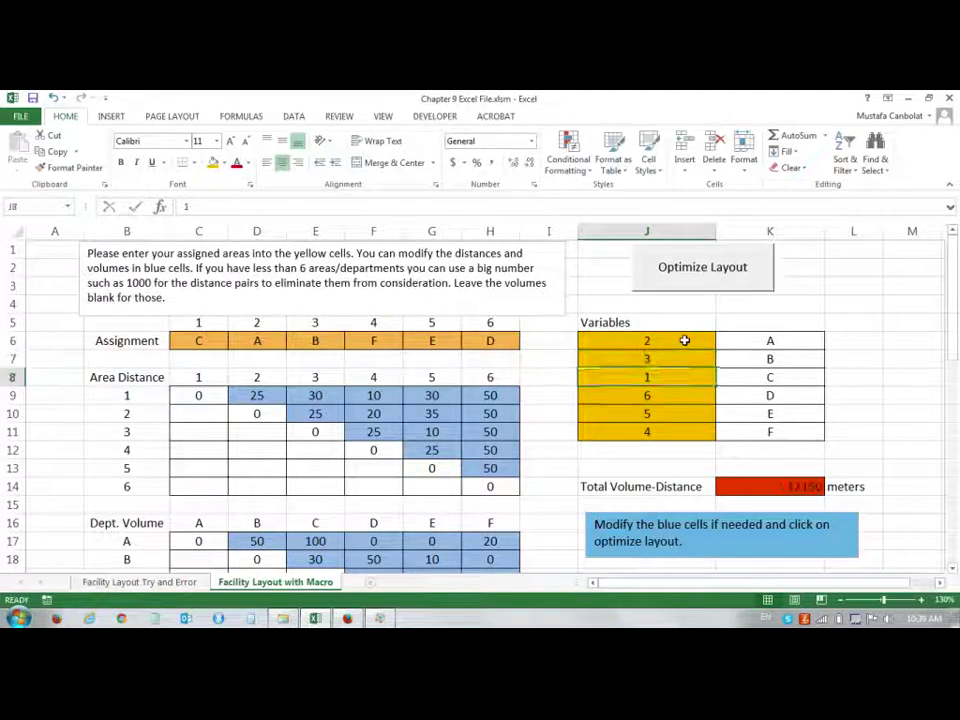
{"action": "type", "text": "1"}
{"action": "key", "text": "Return"}
{"action": "type", "text": "5"}
{"action": "key", "text": "Return"}
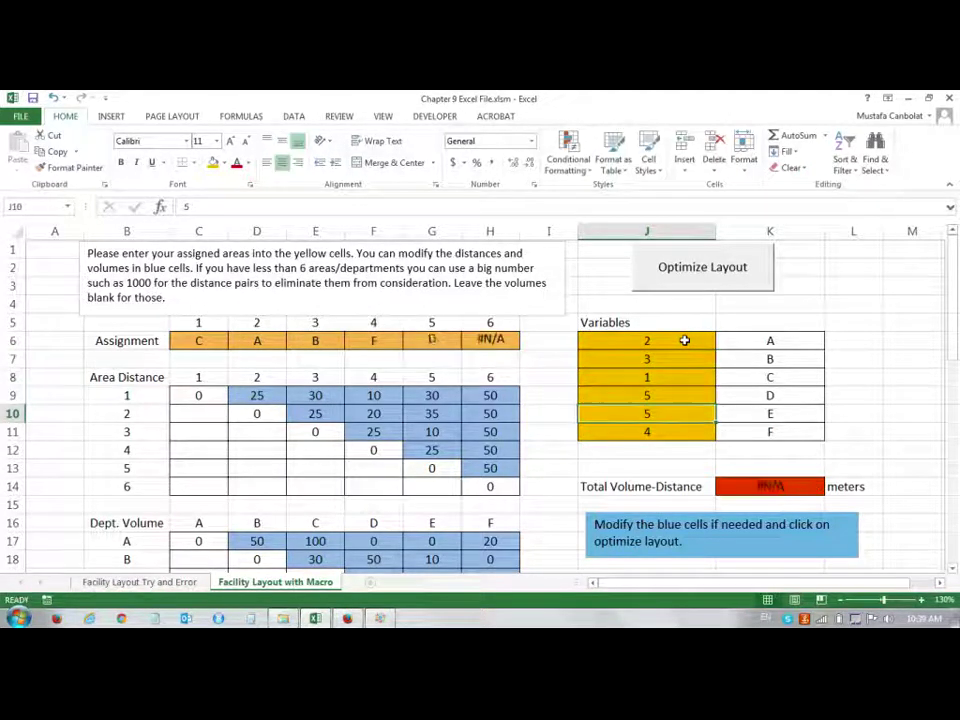
{"action": "type", "text": "4"}
{"action": "key", "text": "Return"}
{"action": "type", "text": "6"}
{"action": "key", "text": "Return"}
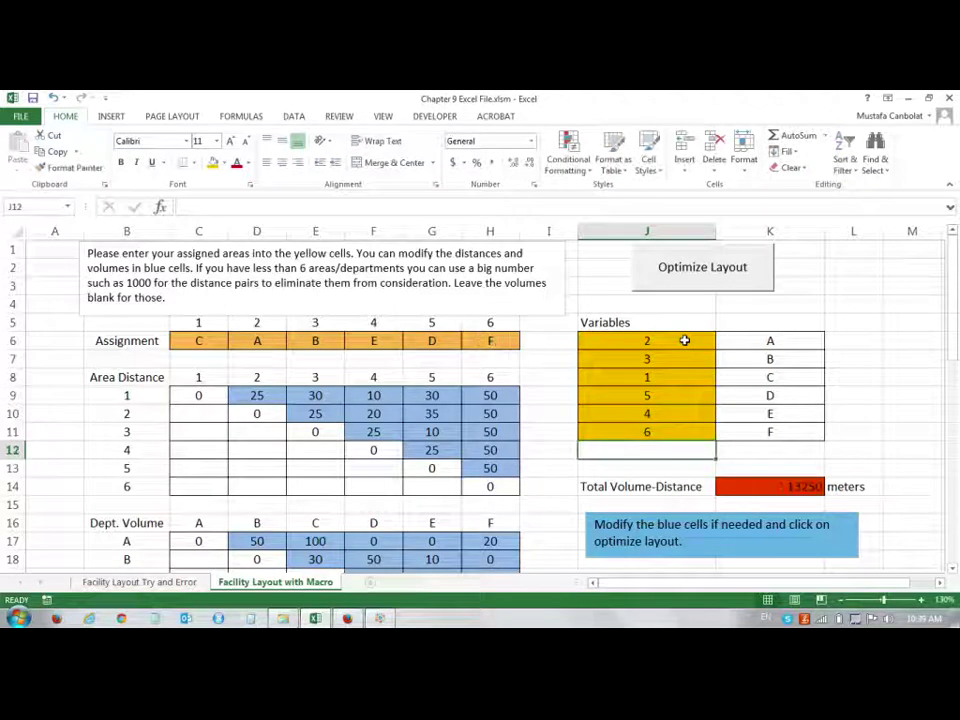
- Check the total volume-distance in K14, now 13250 meters, against variables J6:J11
{"action": "left_click", "coordinate": [787, 482]}
{"action": "left_click_drag", "start_coordinate": [683, 343], "coordinate": [695, 431]}
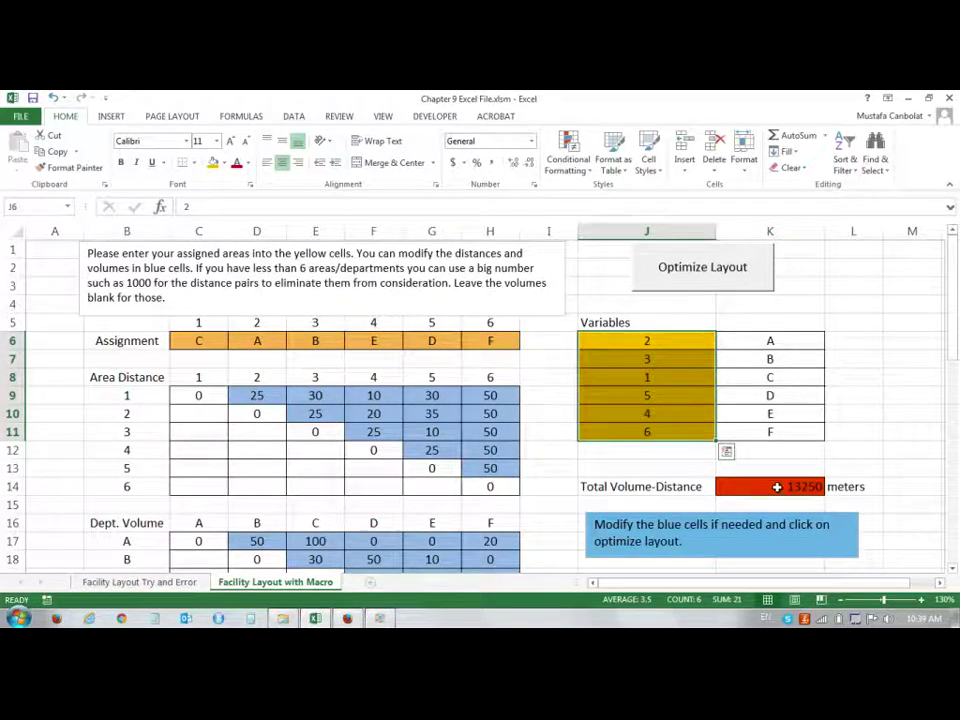
{"action": "left_click", "coordinate": [777, 487]}
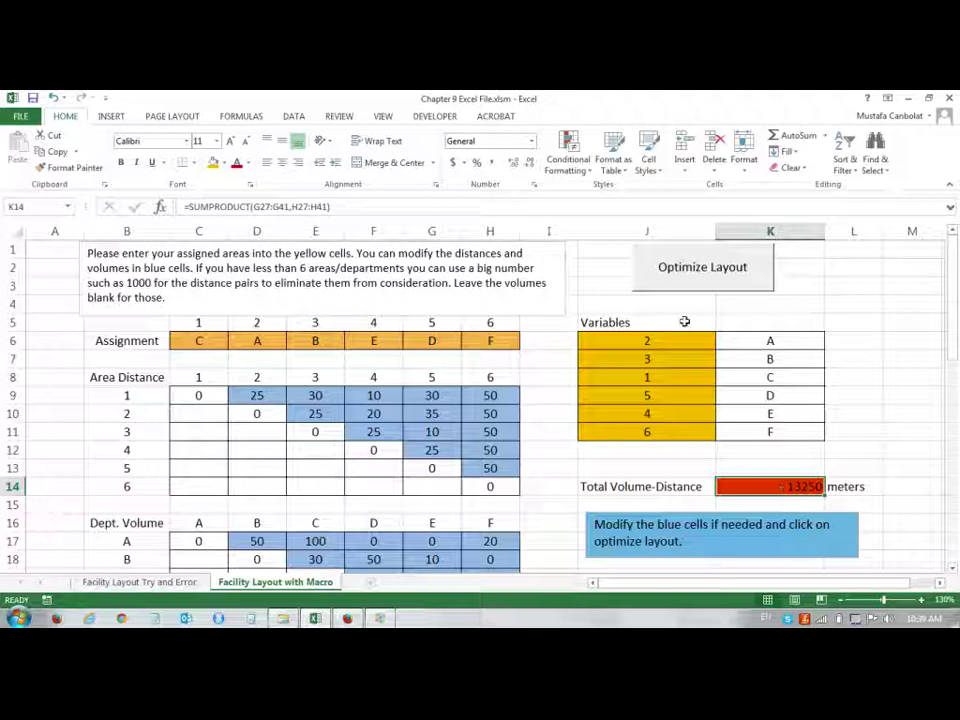
- Set Solver to minimize objective $K$14 by changing cells $J$6:$J$11
{"action": "left_click", "coordinate": [294, 116]}
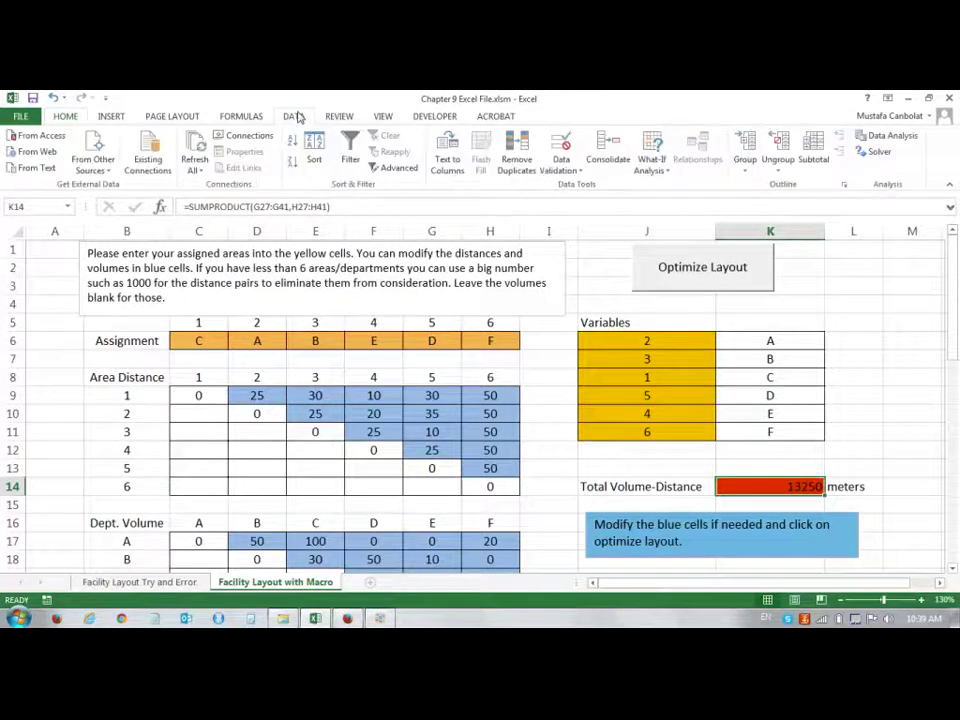
{"action": "left_click", "coordinate": [877, 151]}
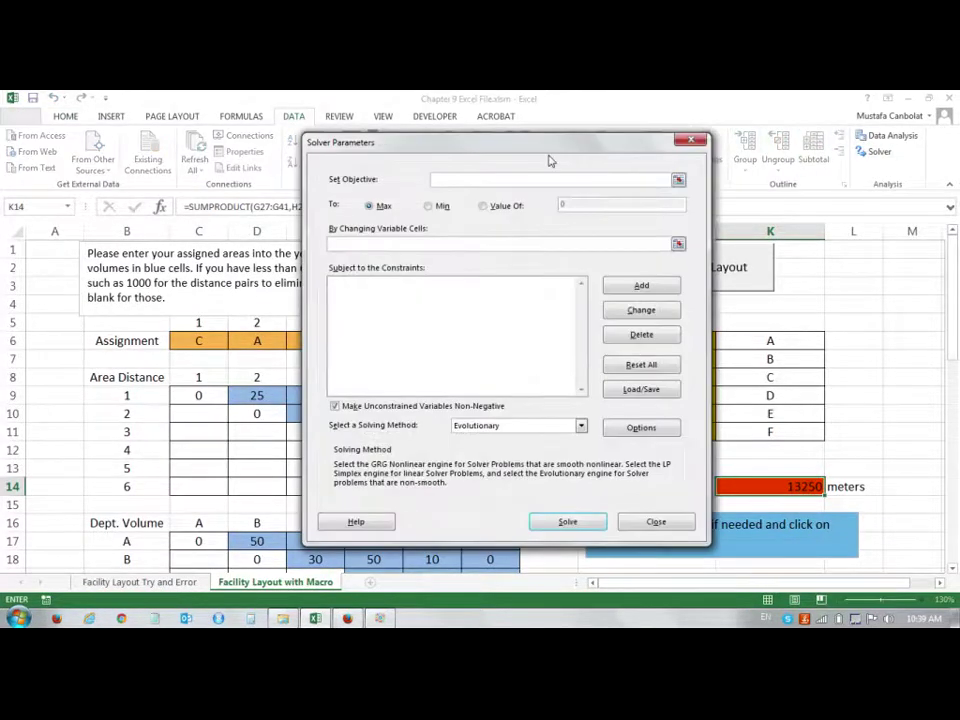
{"action": "left_click_drag", "start_coordinate": [545, 145], "coordinate": [281, 157]}
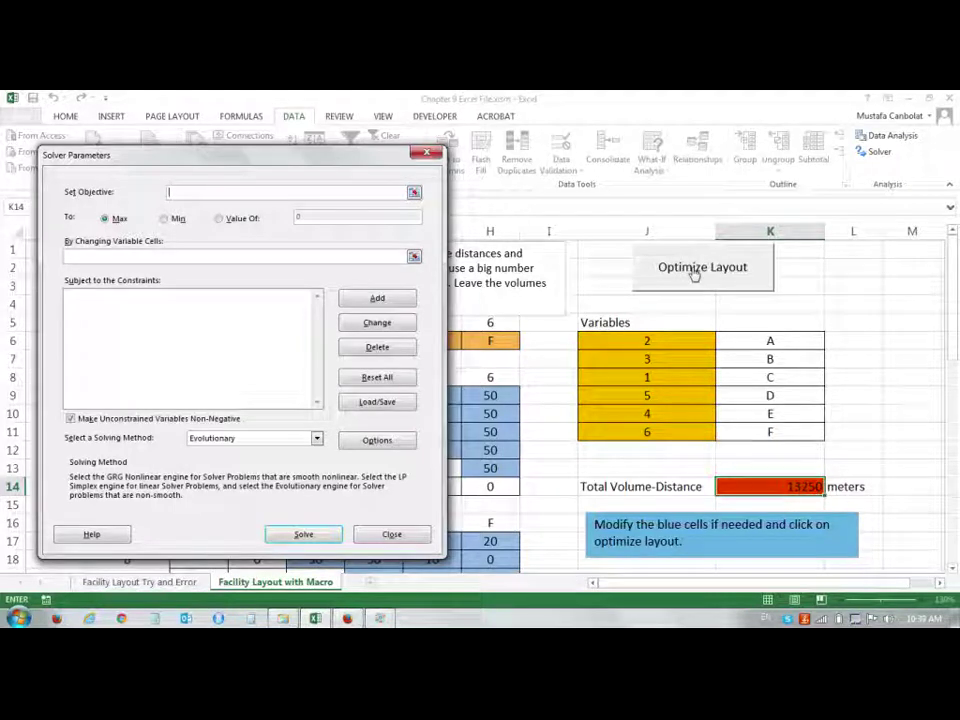
{"action": "left_click_drag", "start_coordinate": [289, 161], "coordinate": [350, 160]}
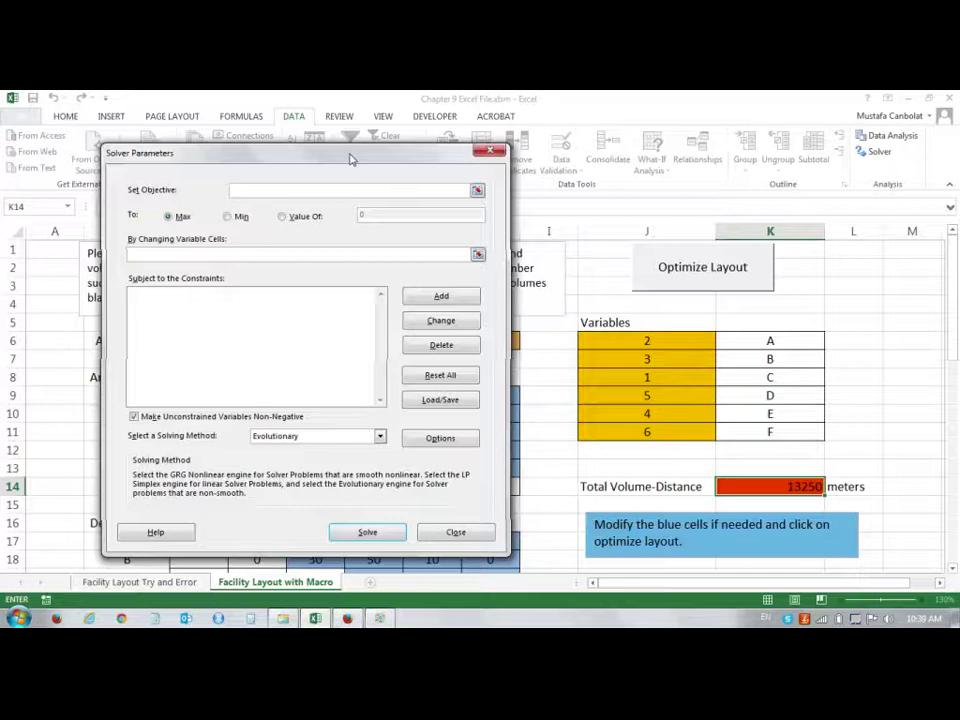
{"action": "left_click", "coordinate": [755, 486]}
{"action": "left_click", "coordinate": [240, 216]}
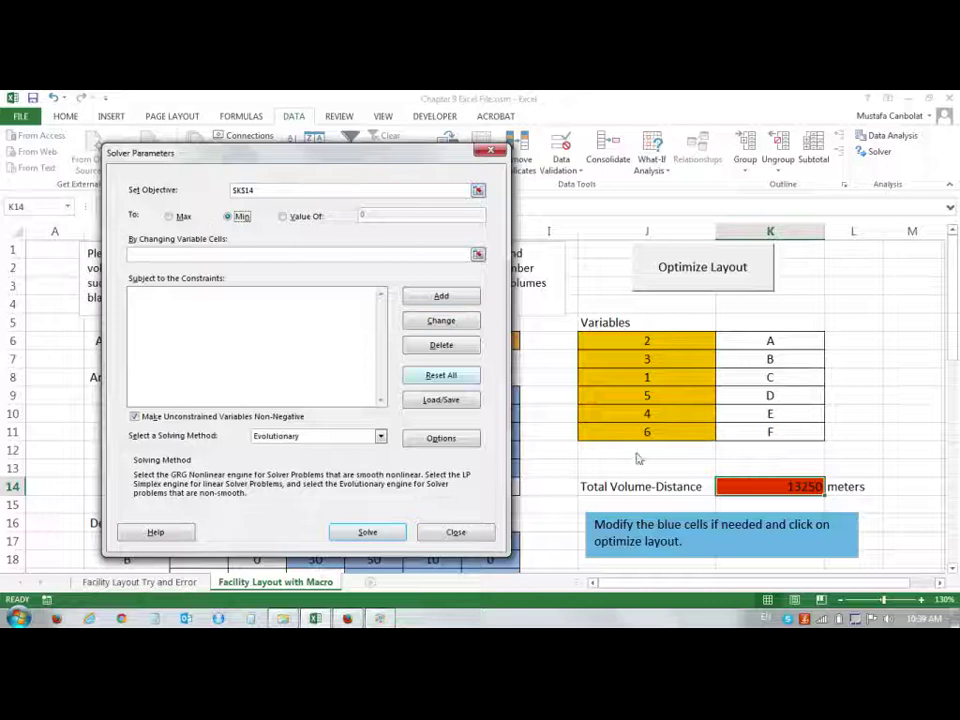
{"action": "left_click", "coordinate": [244, 252]}
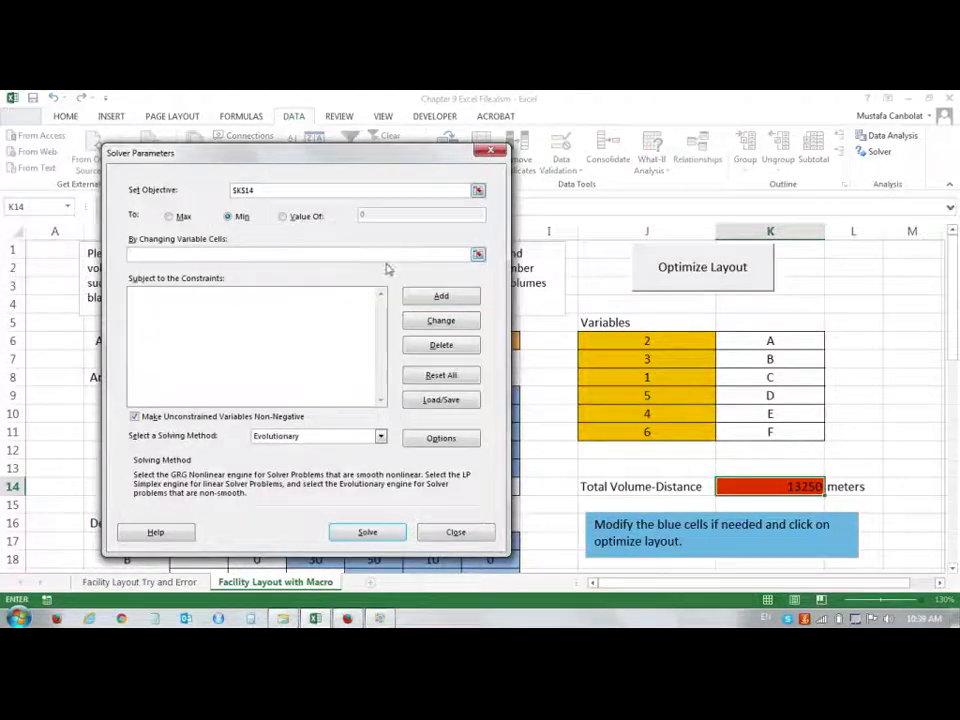
{"action": "left_click_drag", "start_coordinate": [655, 341], "coordinate": [650, 432]}
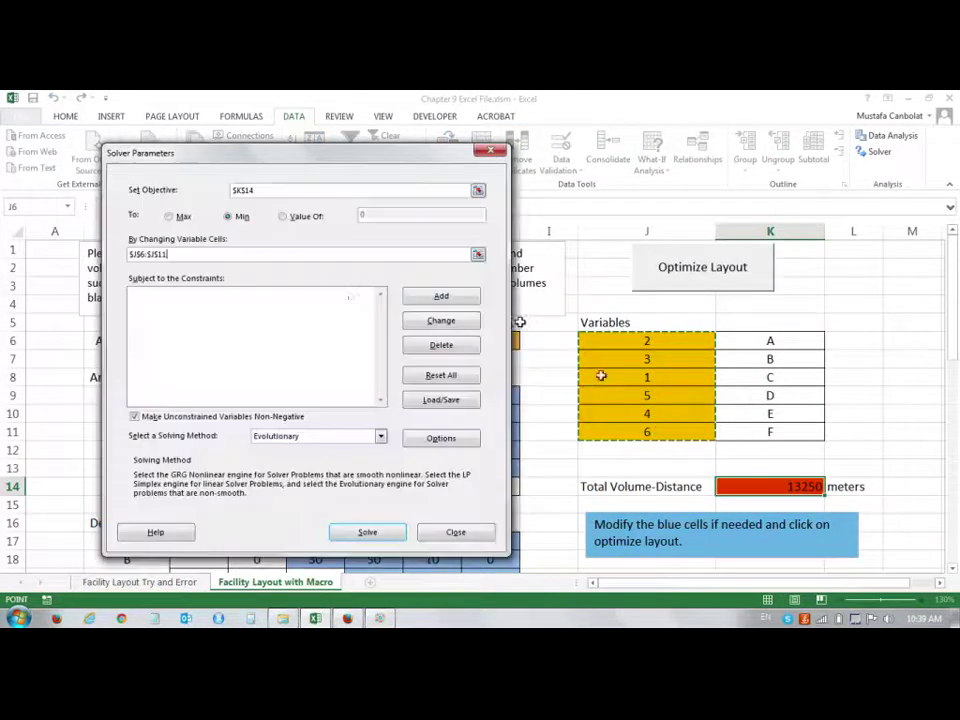
- Add Solver constraints J6:J11 <= 6 and J6:J11 >= 1
{"action": "left_click", "coordinate": [436, 298]}
{"action": "left_click_drag", "start_coordinate": [628, 342], "coordinate": [628, 431]}
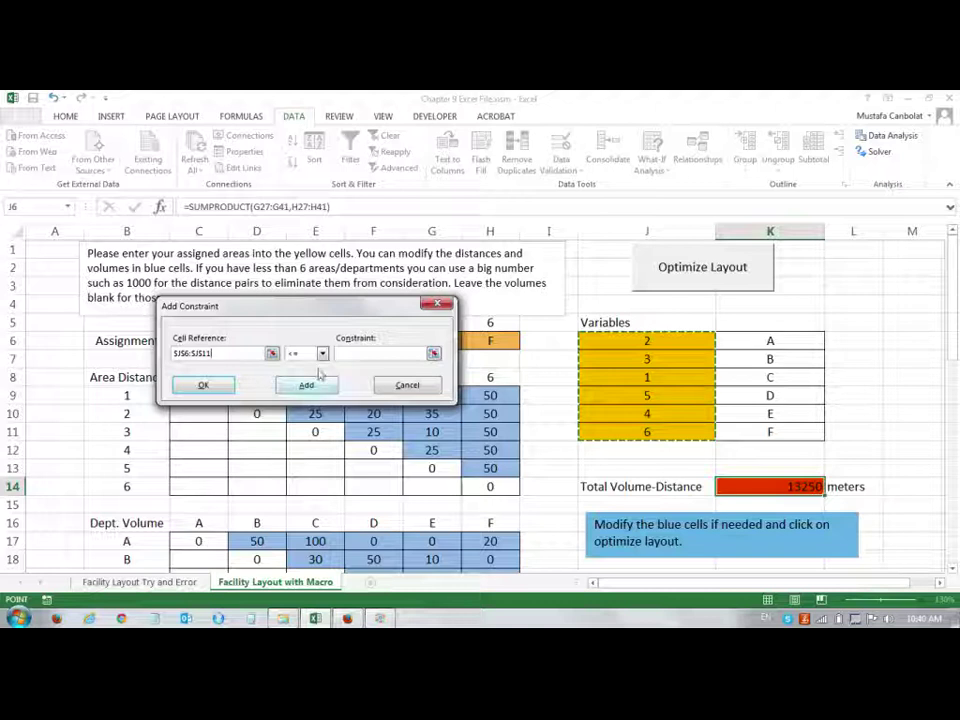
{"action": "left_click", "coordinate": [360, 352]}
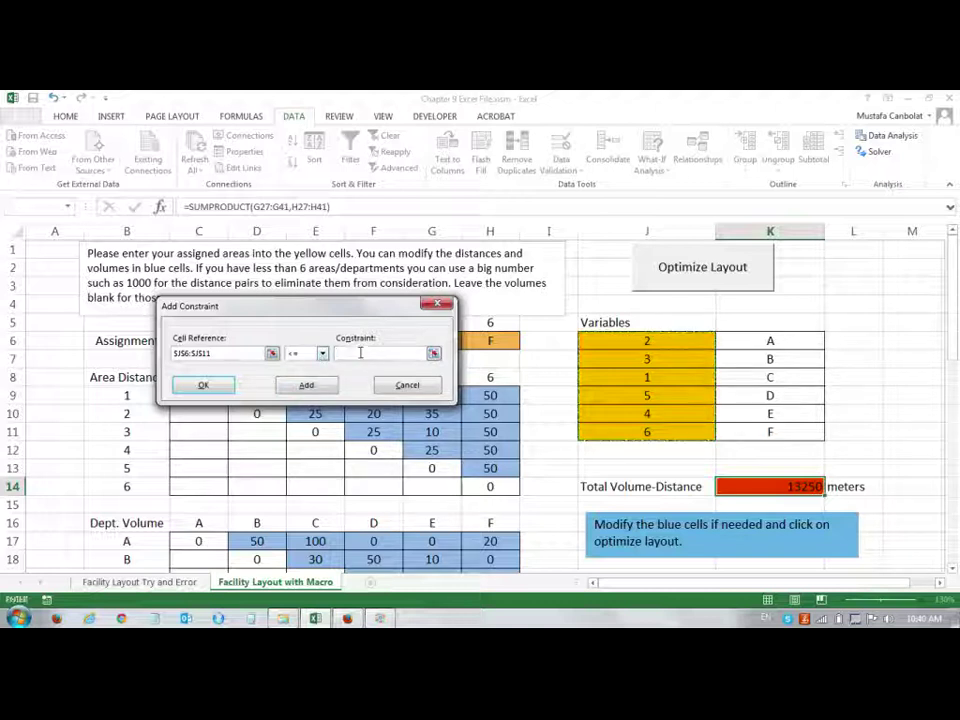
{"action": "type", "text": "6"}
{"action": "left_click", "coordinate": [318, 388]}
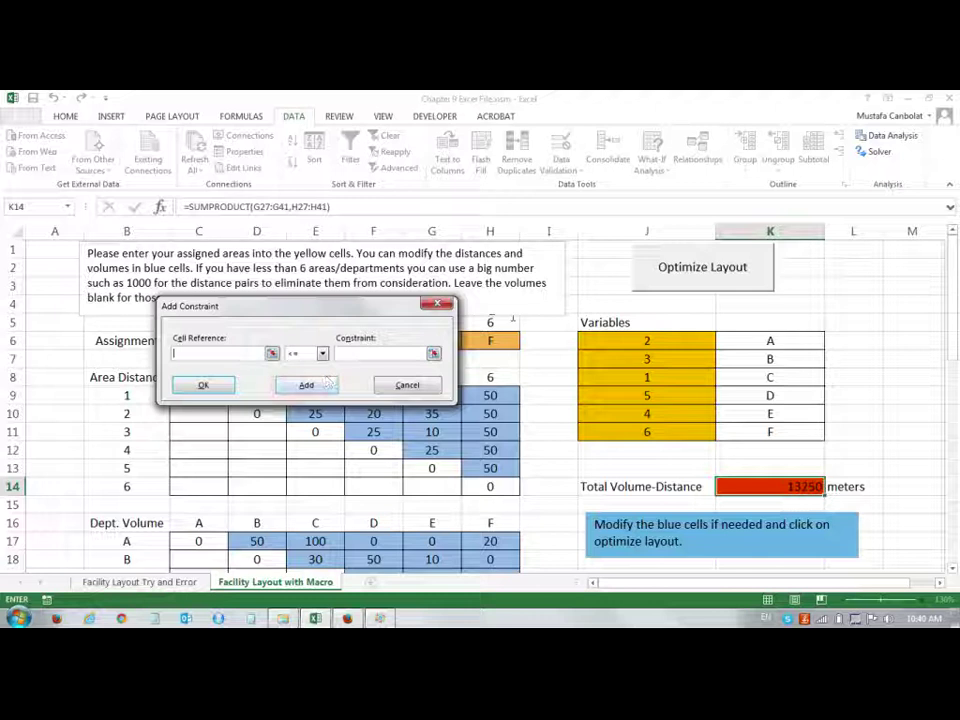
{"action": "left_click_drag", "start_coordinate": [625, 335], "coordinate": [636, 432]}
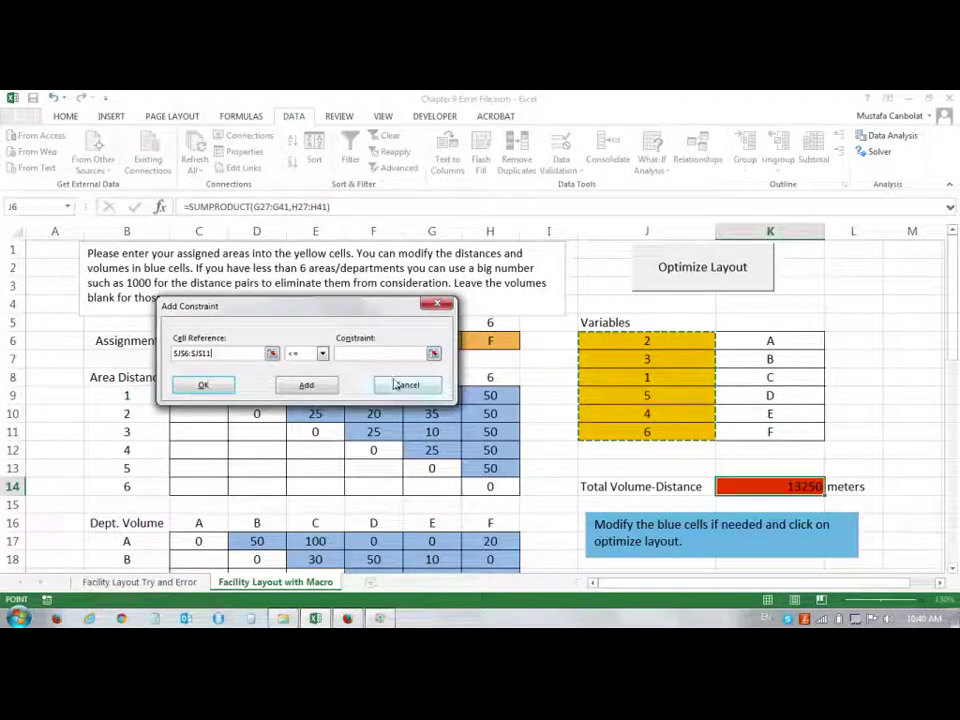
{"action": "left_click", "coordinate": [322, 353]}
{"action": "left_click", "coordinate": [306, 385]}
{"action": "type", "text": "1"}
{"action": "left_click", "coordinate": [303, 386]}
- Add integer and AllDifferent constraints on J6:J11
{"action": "left_click_drag", "start_coordinate": [619, 340], "coordinate": [622, 430]}
{"action": "left_click", "coordinate": [322, 353]}
{"action": "left_click", "coordinate": [300, 392]}
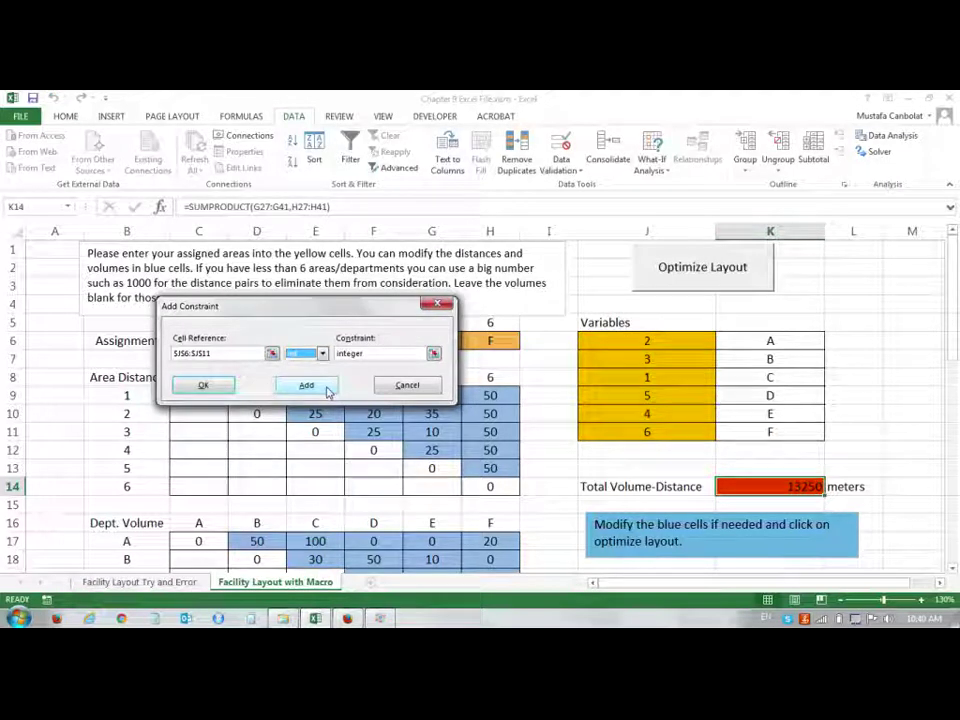
{"action": "left_click", "coordinate": [327, 392]}
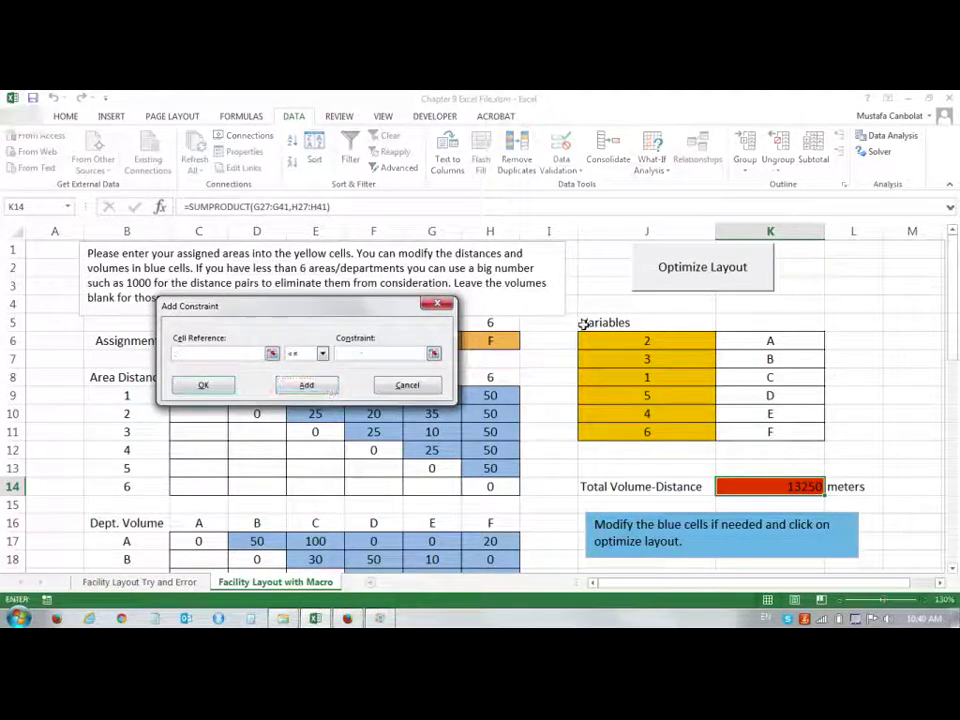
{"action": "left_click_drag", "start_coordinate": [615, 339], "coordinate": [626, 430]}
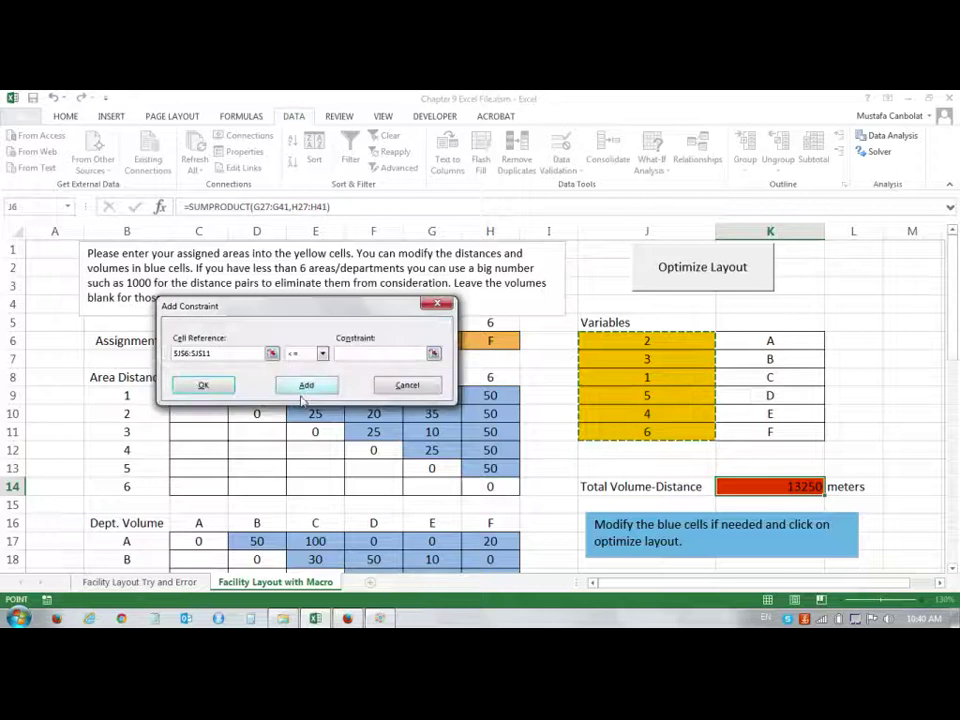
{"action": "left_click", "coordinate": [322, 353]}
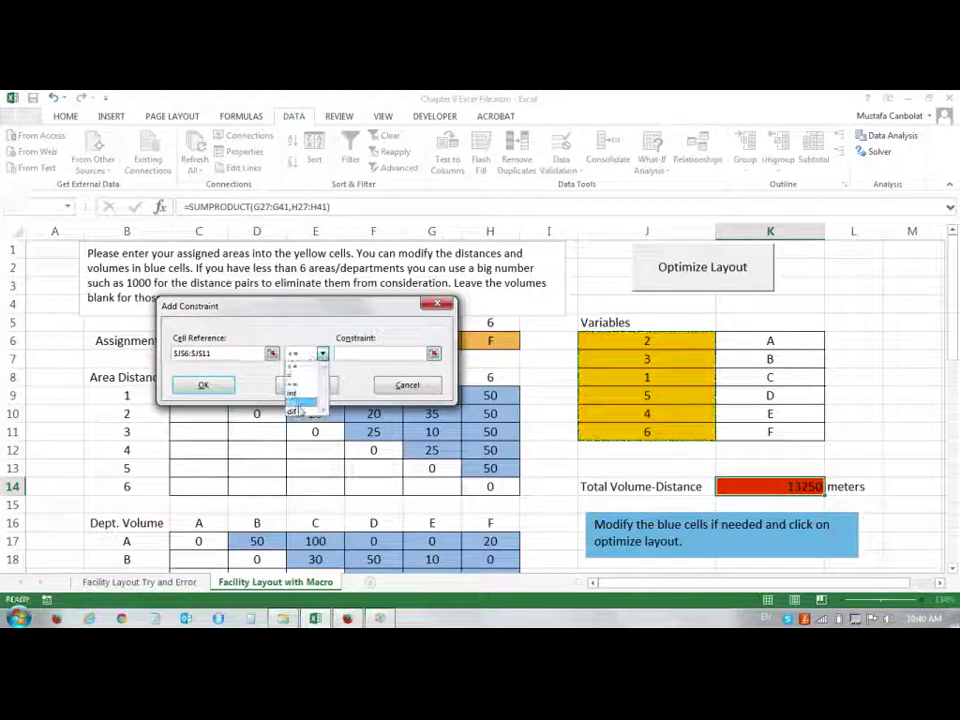
{"action": "left_click", "coordinate": [293, 410]}
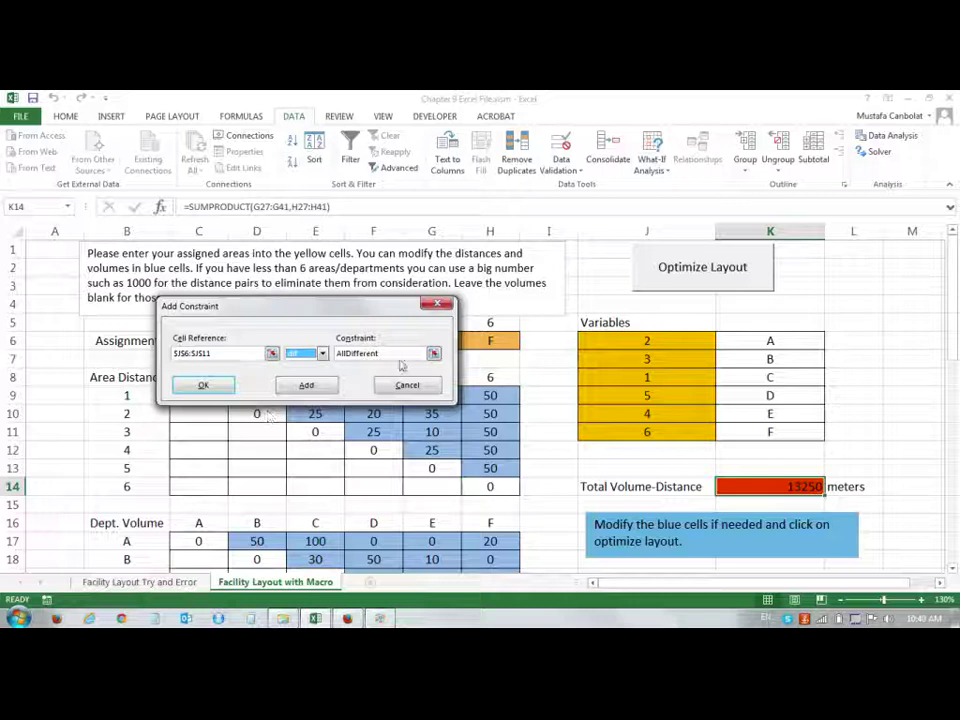
{"action": "left_click", "coordinate": [200, 386]}
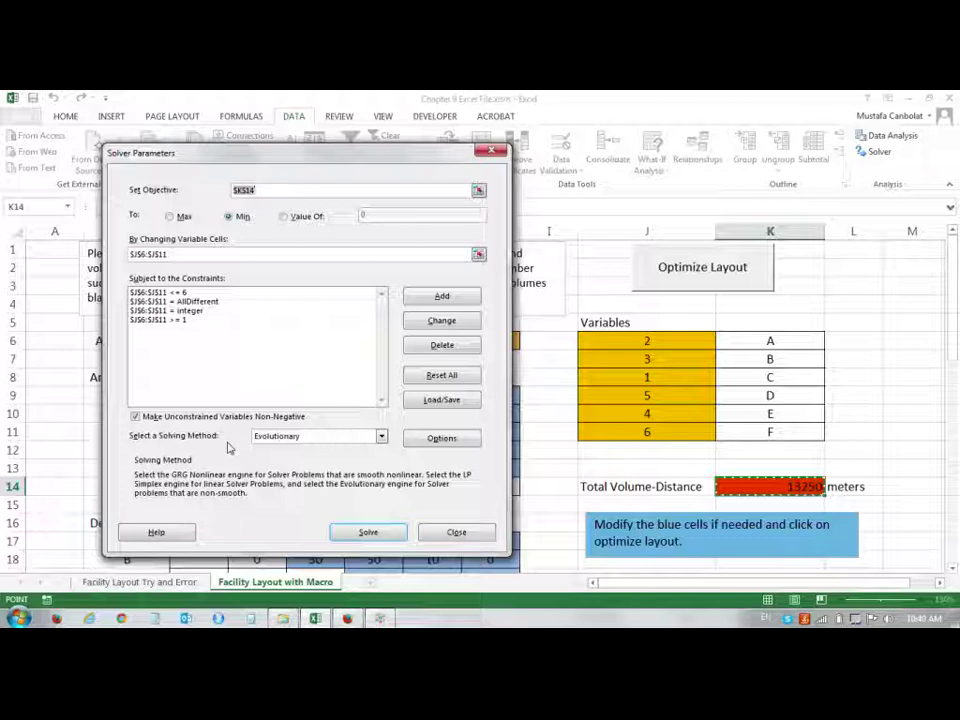
- Solve with the Evolutionary method, cutting the total volume-distance to 9500 meters
{"action": "left_click", "coordinate": [326, 438]}
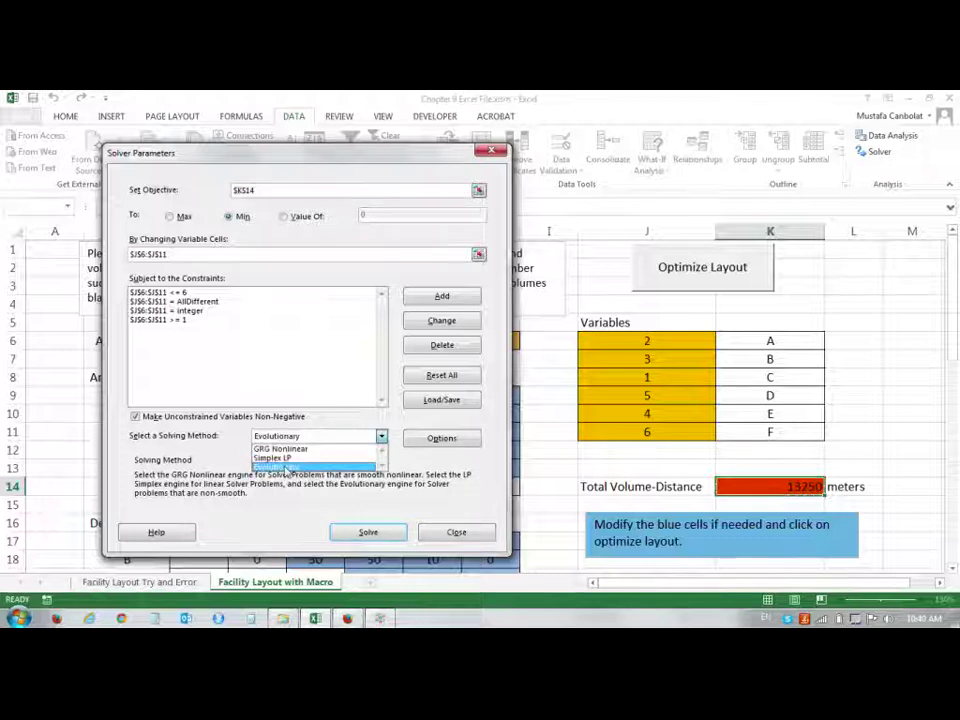
{"action": "left_click", "coordinate": [305, 437]}
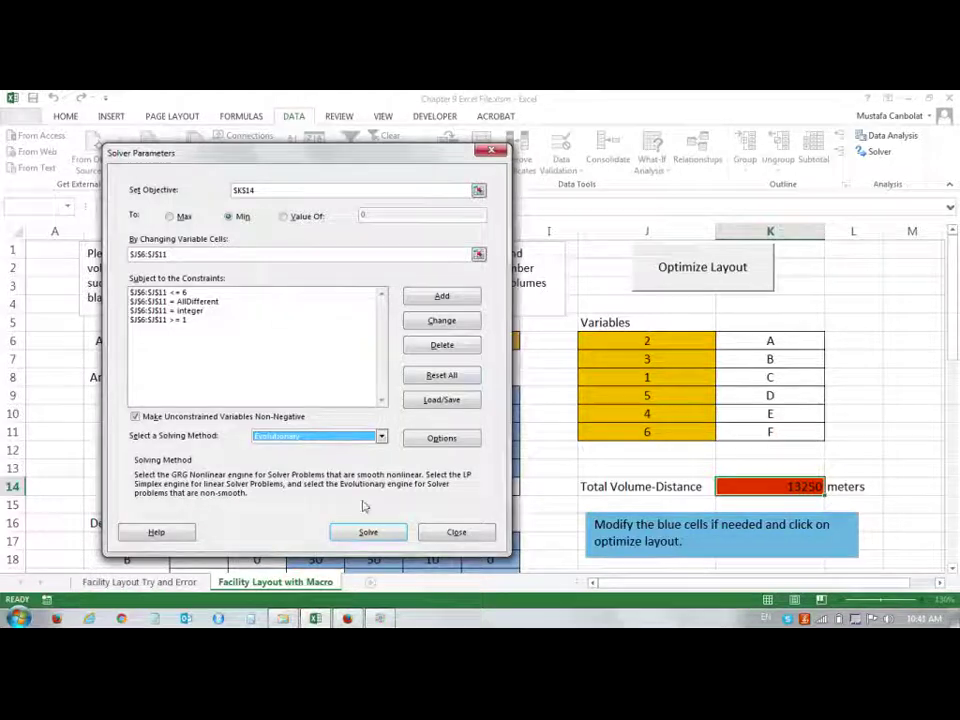
{"action": "left_click", "coordinate": [372, 535]}
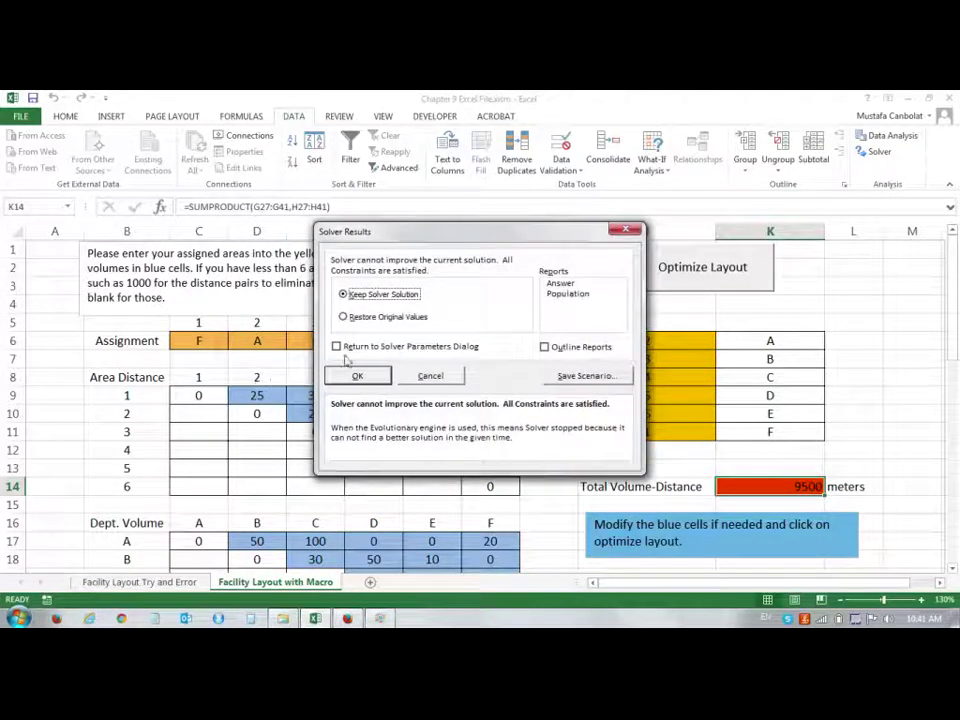
- Keep Solver's solution: assignment F-A-B-C-D-E at 9500 meters
{"action": "left_click", "coordinate": [358, 376]}
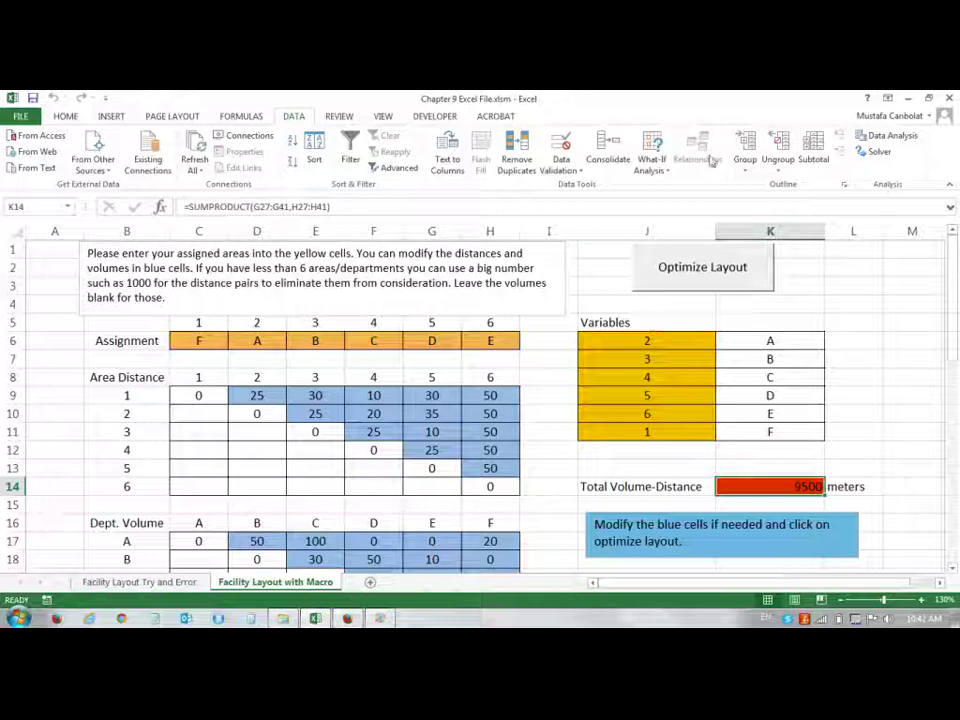
- Rerun Solver with the objective switched from Min to Max
{"action": "left_click", "coordinate": [876, 152]}
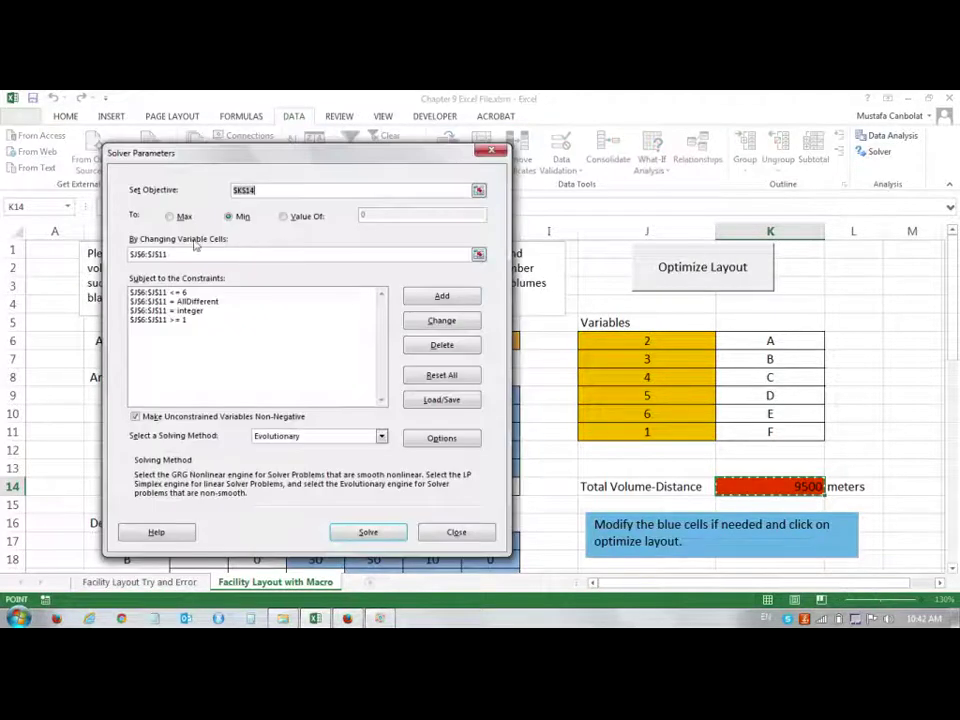
{"action": "left_click", "coordinate": [178, 216]}
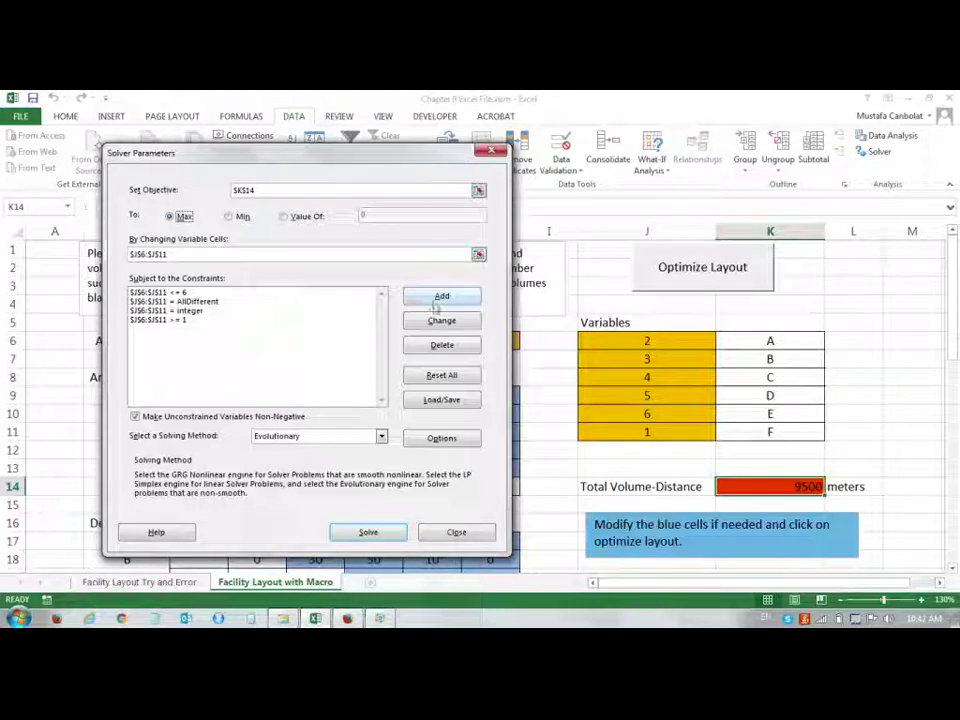
{"action": "left_click", "coordinate": [362, 532]}
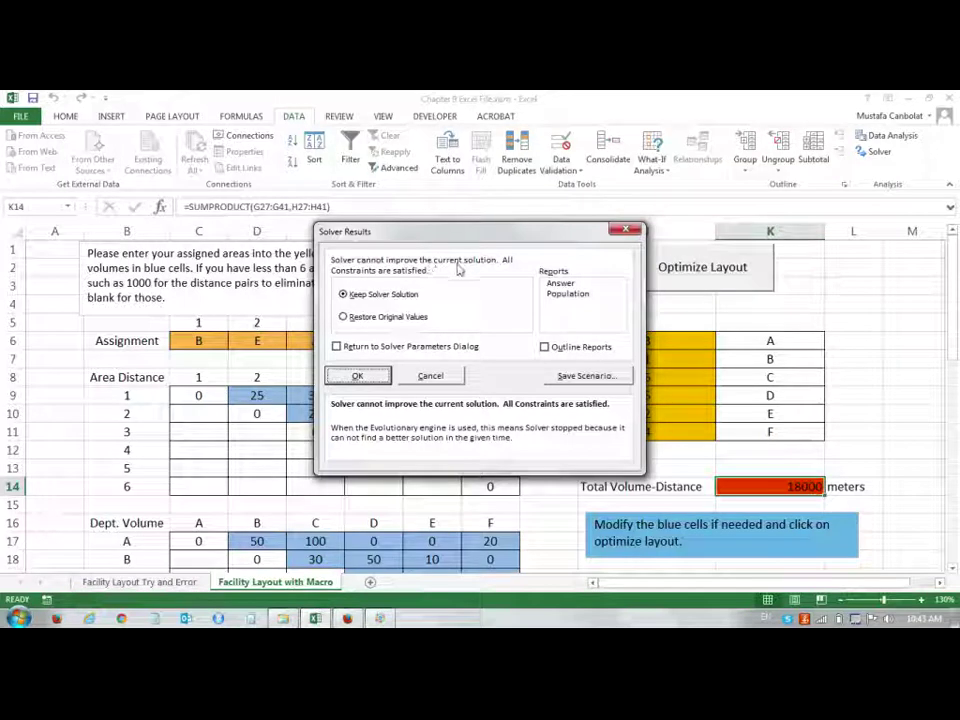
- Keep the maximized solution: assignment B-E-A-F-D-C at 18000 meters
{"action": "left_click", "coordinate": [360, 376]}
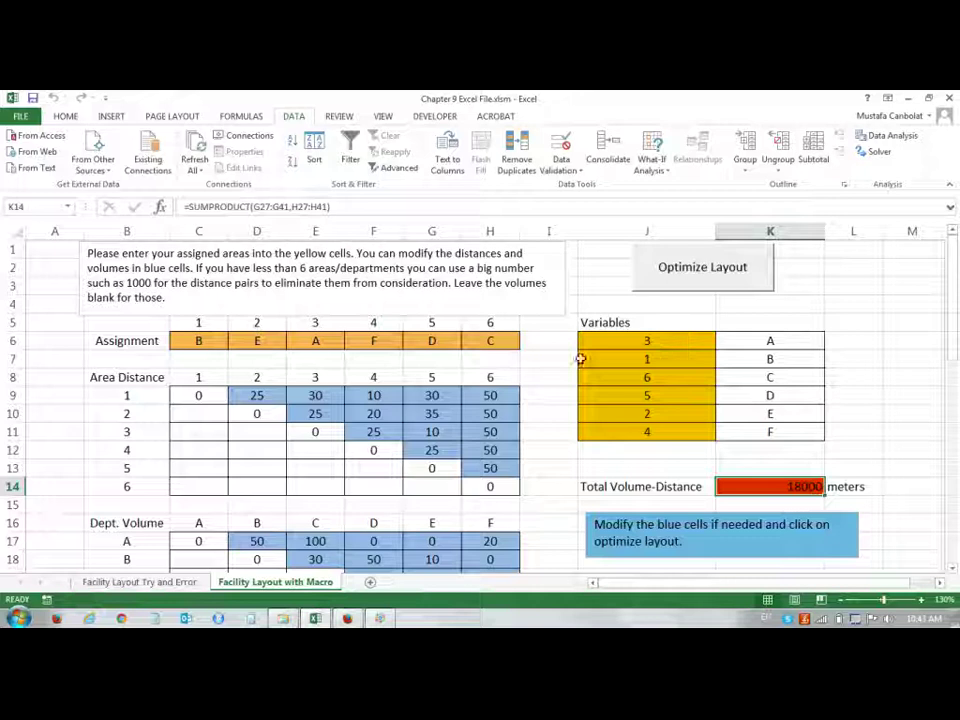